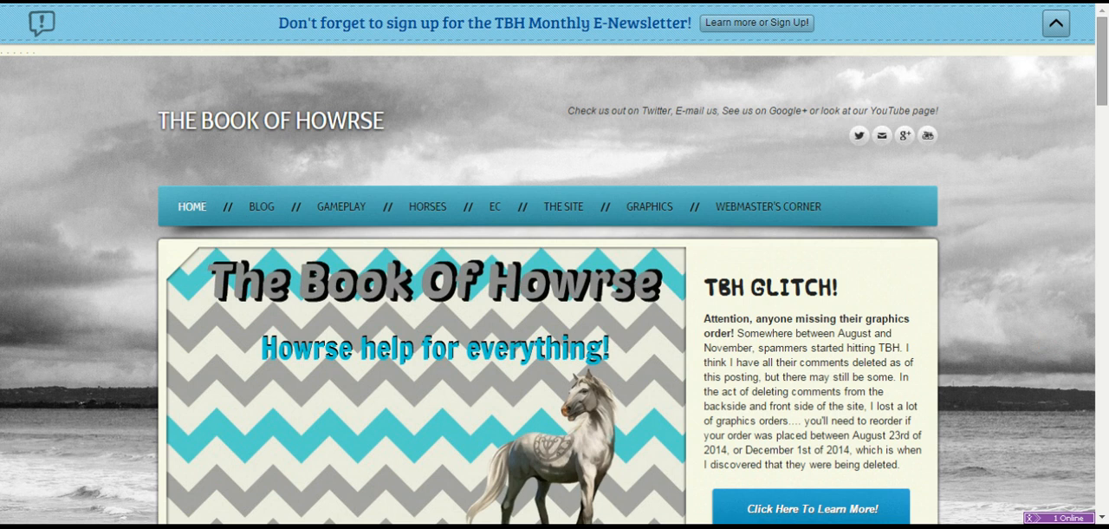
- Open the guide on making banners and avatars from The Book of Howrse site's graphics help
{"action": "scroll", "coordinate": [1090, 117], "scroll_direction": "down", "scroll_amount": 3}
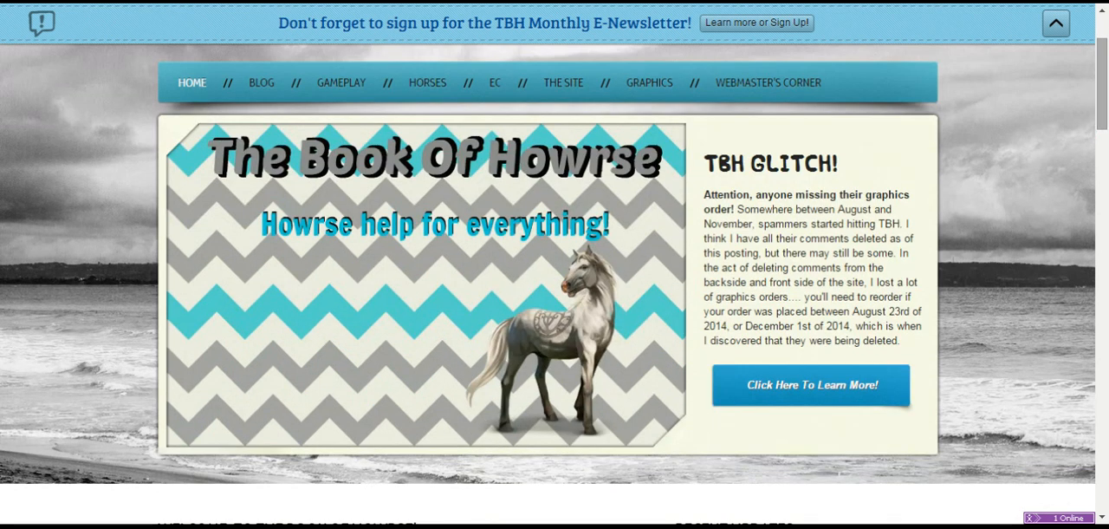
{"action": "scroll", "coordinate": [1090, 117], "scroll_direction": "up", "scroll_amount": 2}
{"action": "scroll", "coordinate": [1090, 117], "scroll_direction": "up", "scroll_amount": 1}
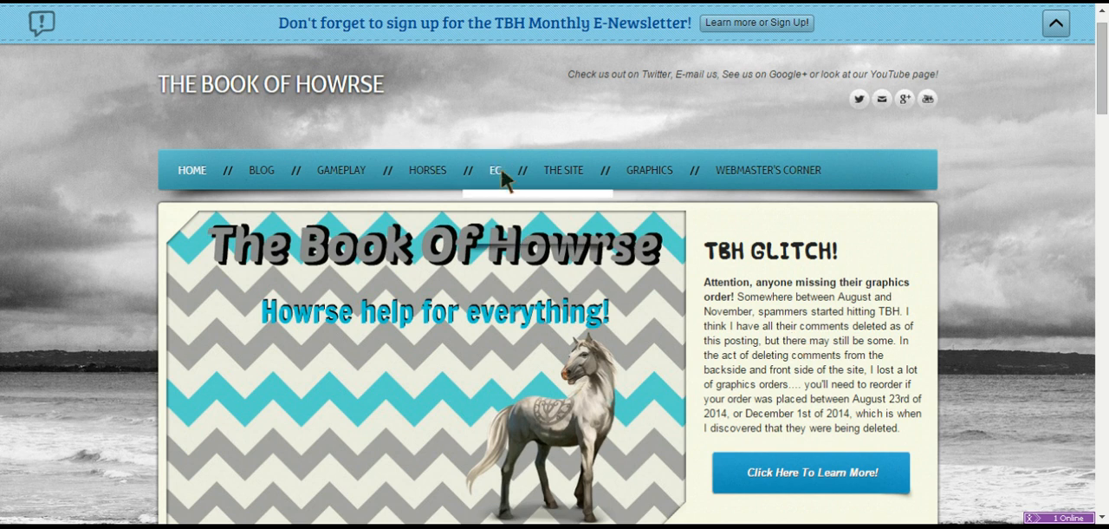
{"action": "mouse_move", "coordinate": [502, 171]}
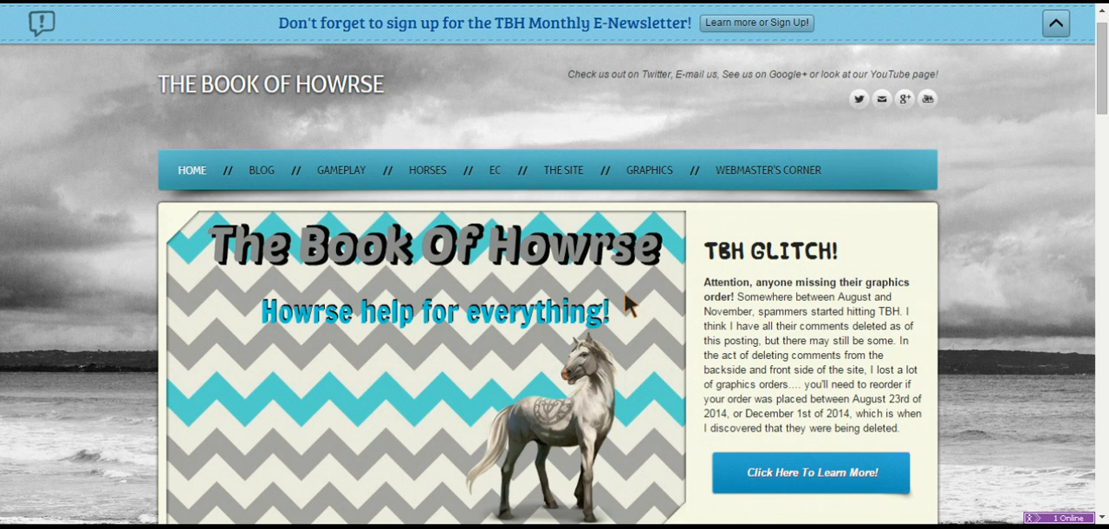
{"action": "mouse_move", "coordinate": [663, 172]}
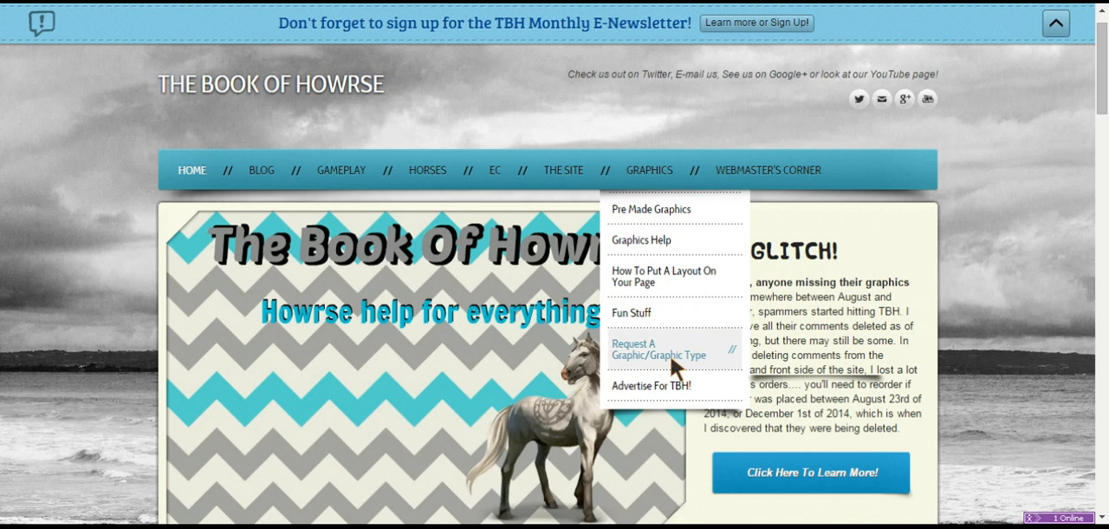
{"action": "mouse_move", "coordinate": [680, 244]}
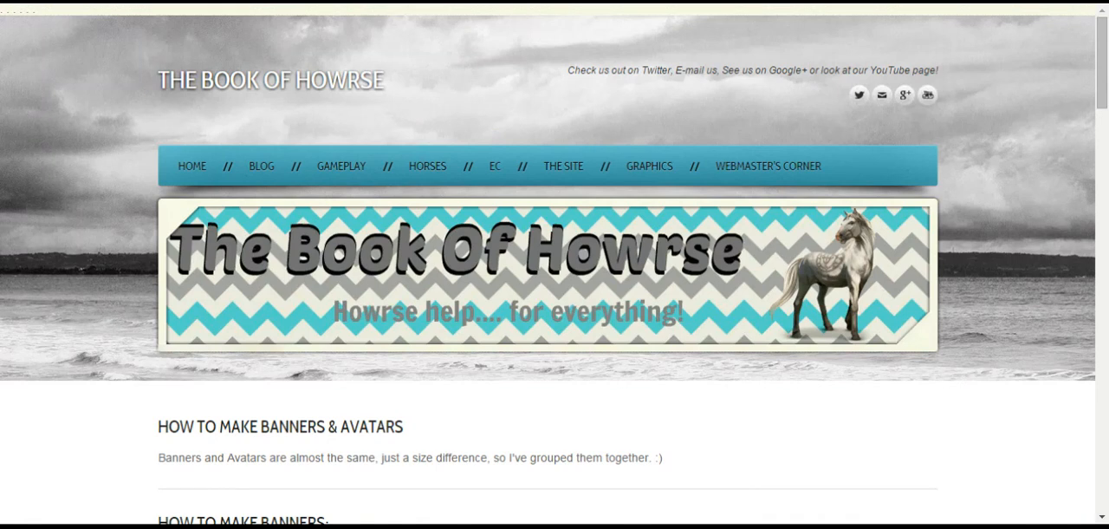
- Read through the instructions on how to make banners, including the advice on which graphics maker to use
{"action": "scroll", "coordinate": [554, 264], "scroll_direction": "down", "scroll_amount": 5}
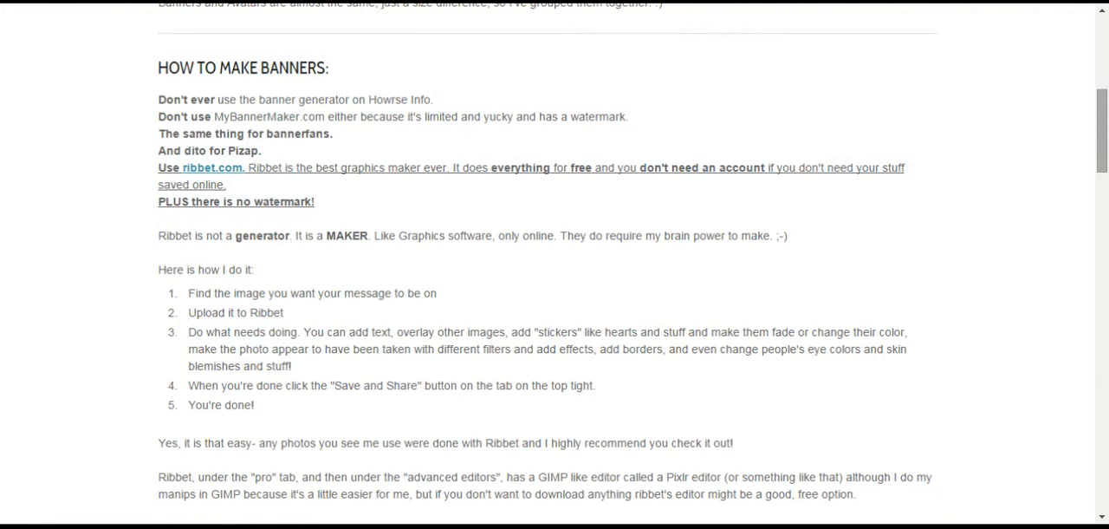
{"action": "left_click_drag", "start_coordinate": [1102, 129], "coordinate": [1102, 137]}
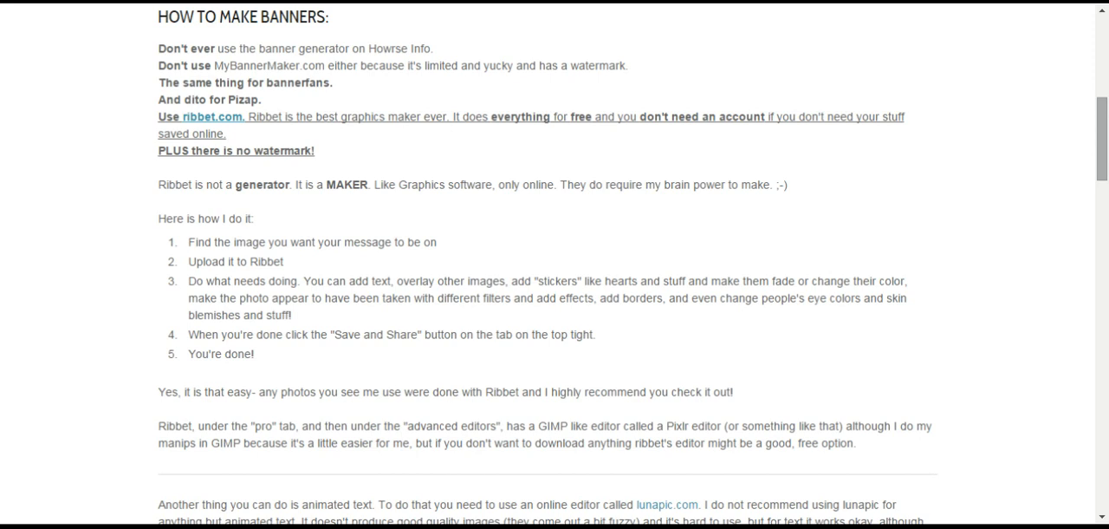
{"action": "scroll", "coordinate": [1087, 136], "scroll_direction": "up", "scroll_amount": 1}
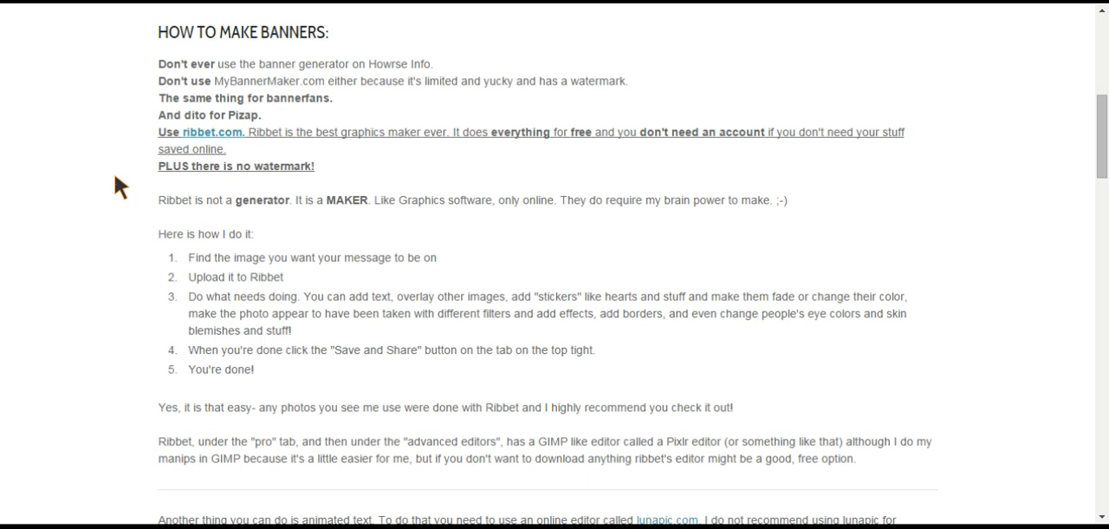
{"action": "key", "text": "Down"}
{"action": "key", "text": "Up"}
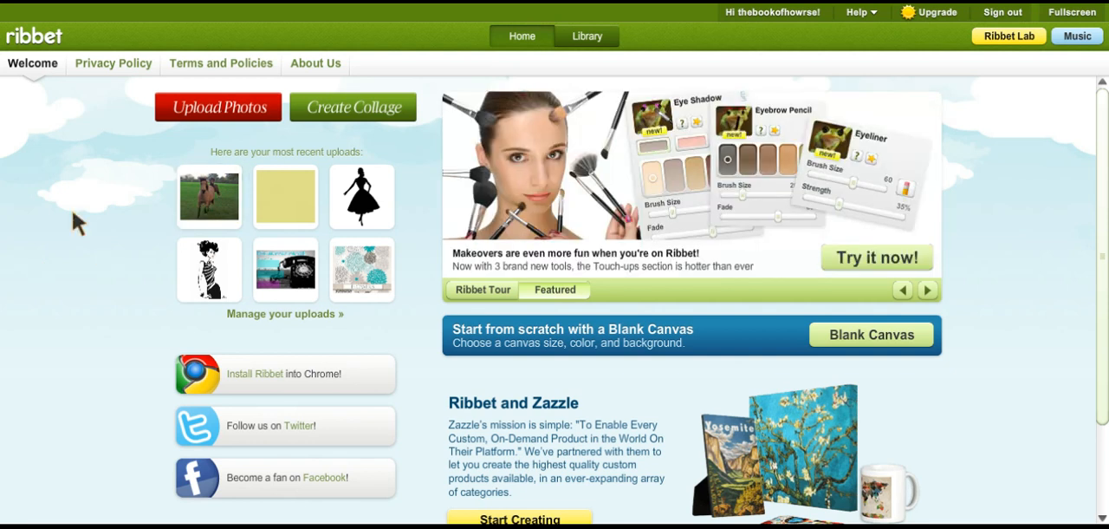
- Switch to Ribbet and open the recently uploaded photo of the running horses for editing
{"action": "left_click", "coordinate": [208, 205]}
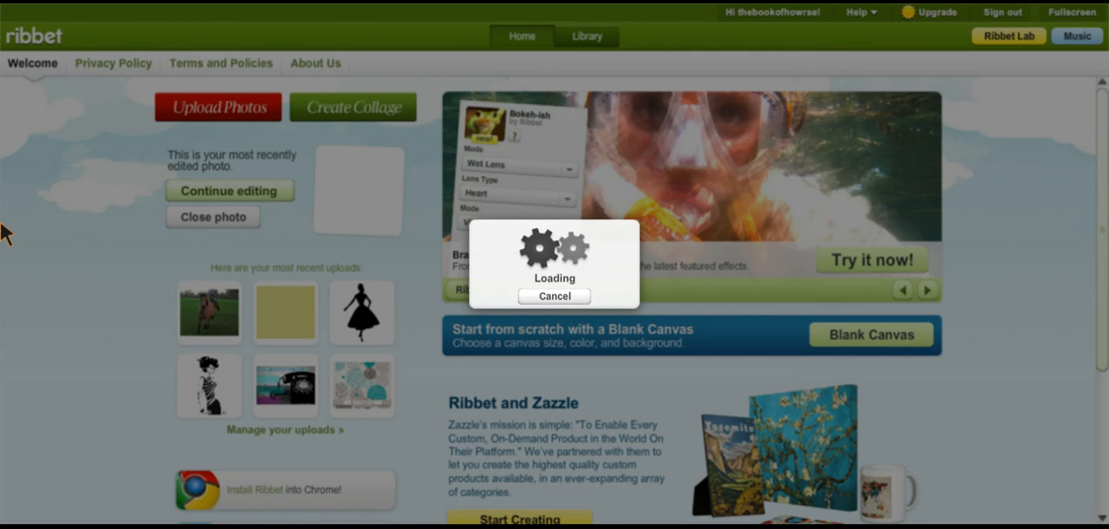
{"action": "left_click", "coordinate": [550, 296]}
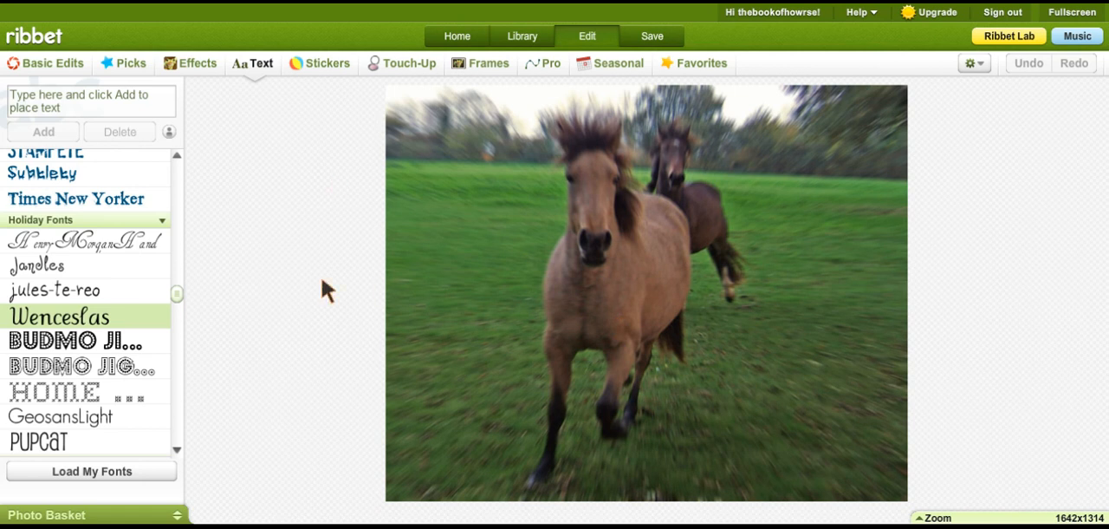
{"action": "left_click", "coordinate": [142, 101]}
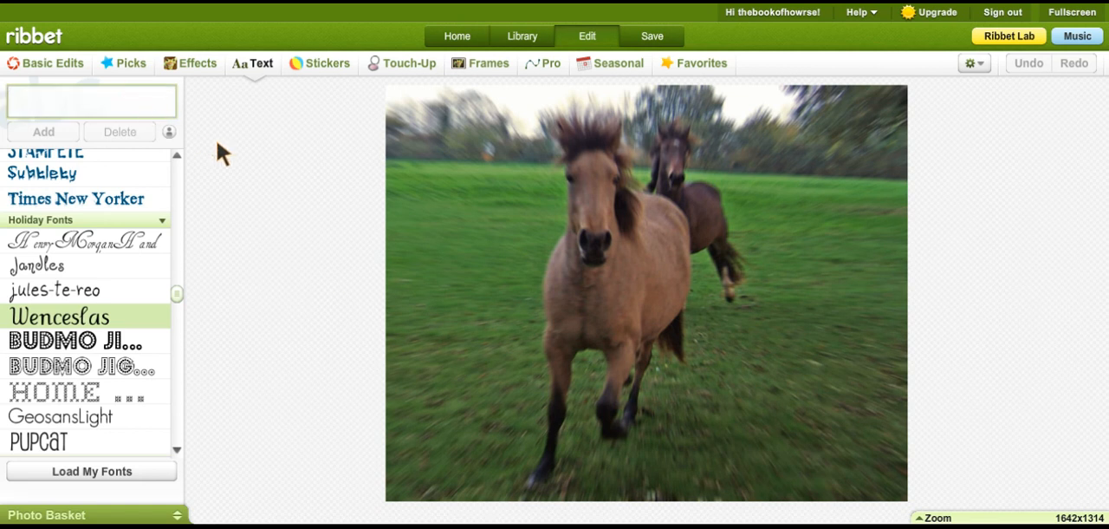
- Open the Resize settings for the horse photo and expand the zoom controls
{"action": "left_click", "coordinate": [76, 63]}
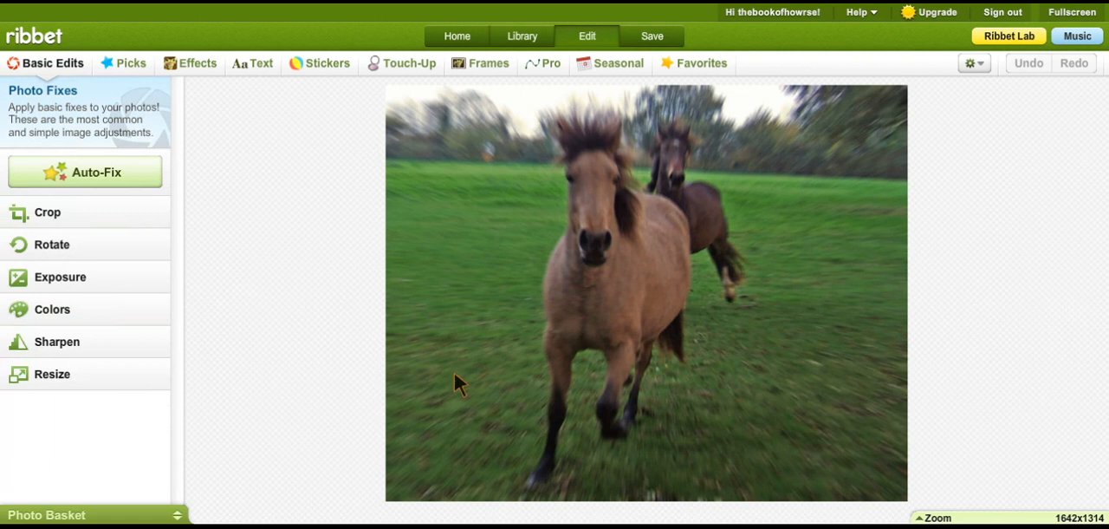
{"action": "left_click", "coordinate": [107, 384]}
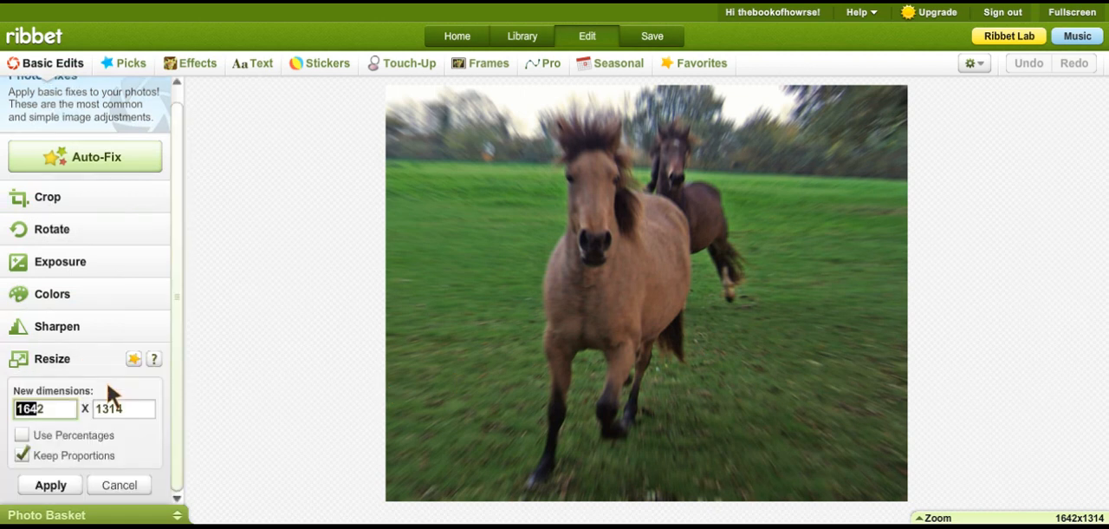
{"action": "left_click", "coordinate": [927, 517]}
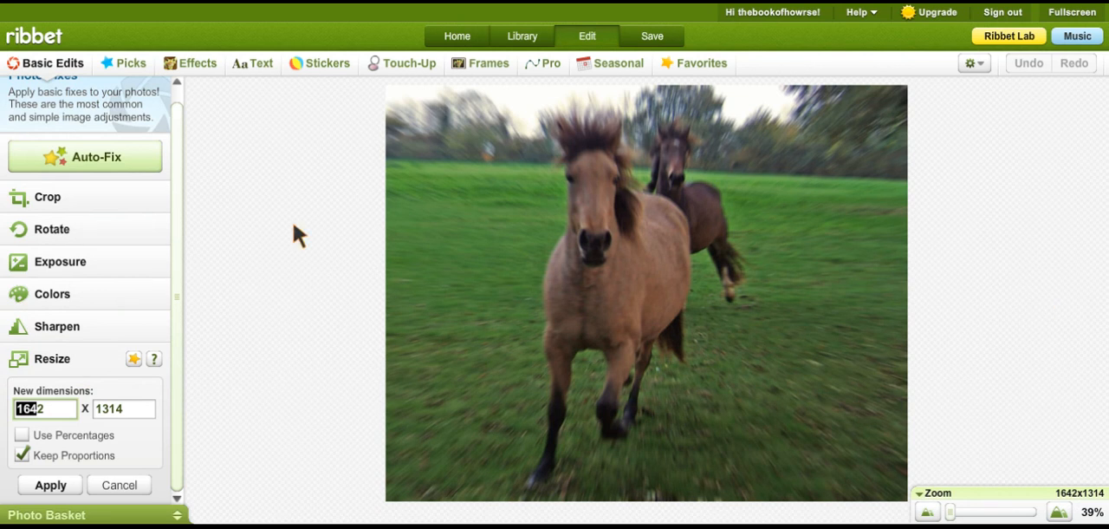
- Try photo widths of 2000, 300 and 400 pixels with the proportions kept
{"action": "left_click_drag", "start_coordinate": [61, 407], "coordinate": [4, 419]}
{"action": "type", "text": "2000"}
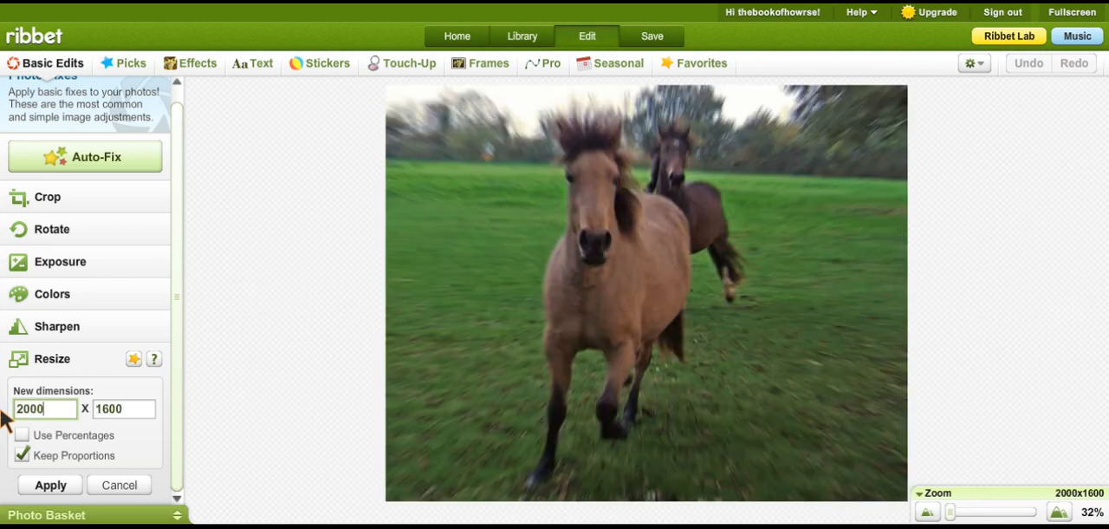
{"action": "key", "text": "BackSpace"}
{"action": "key", "text": "BackSpace"}
{"action": "key", "text": "BackSpace"}
{"action": "key", "text": "BackSpace"}
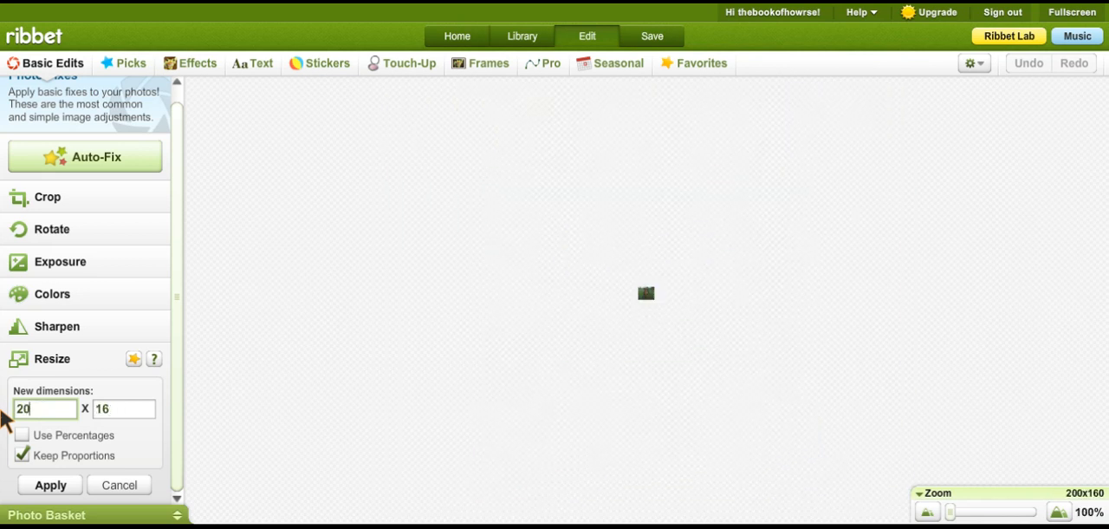
{"action": "type", "text": "300"}
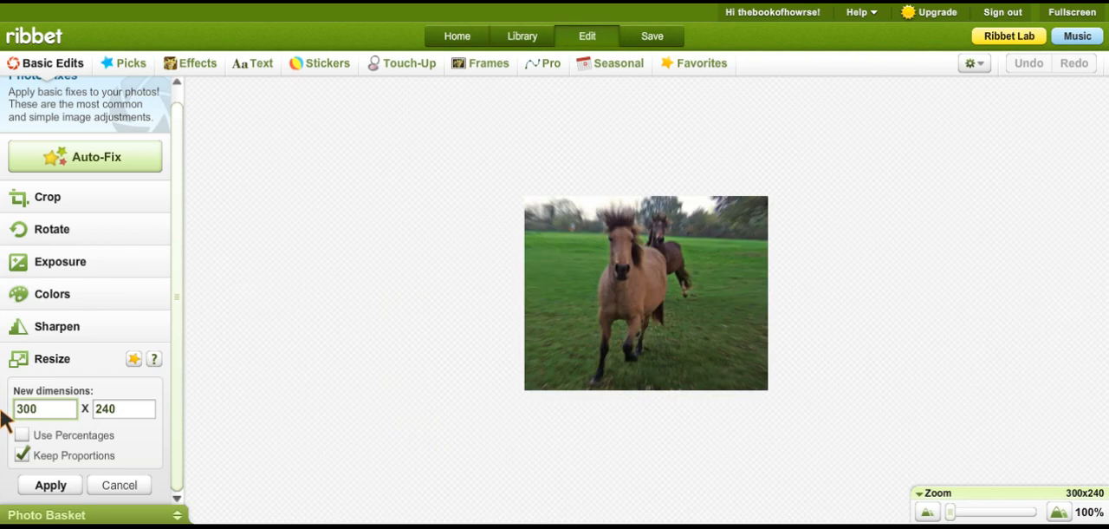
{"action": "key", "text": "BackSpace"}
{"action": "key", "text": "BackSpace"}
{"action": "key", "text": "BackSpace"}
{"action": "type", "text": "400"}
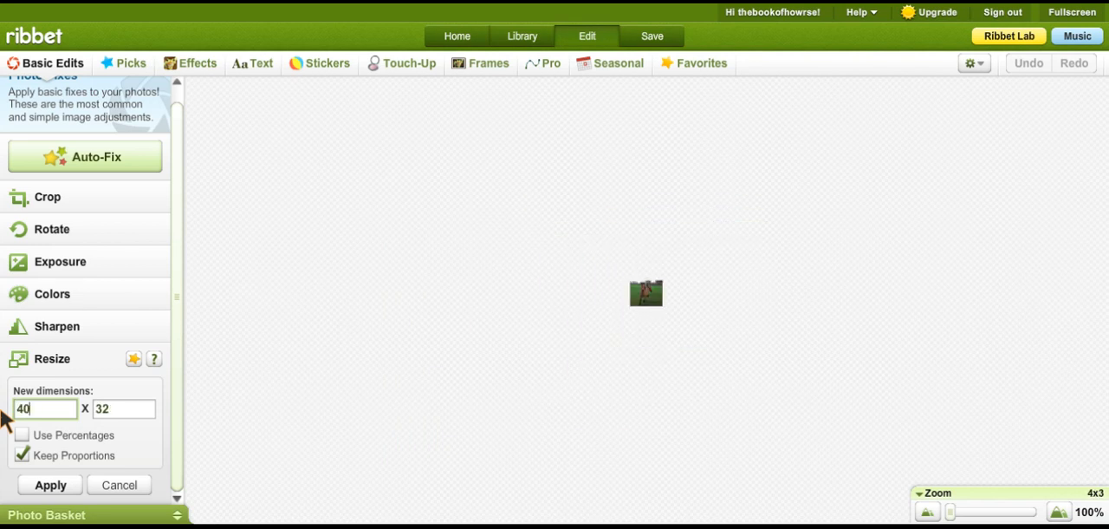
- Resize the horse photo to 500 x 400 pixels with the proportions kept
{"action": "key", "text": "BackSpace"}
{"action": "key", "text": "BackSpace"}
{"action": "key", "text": "BackSpace"}
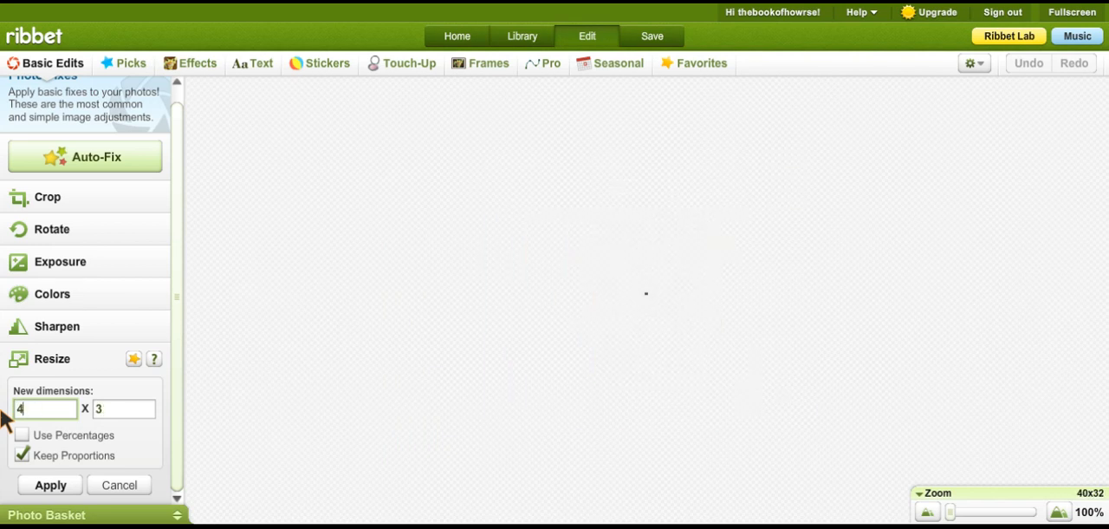
{"action": "type", "text": "500"}
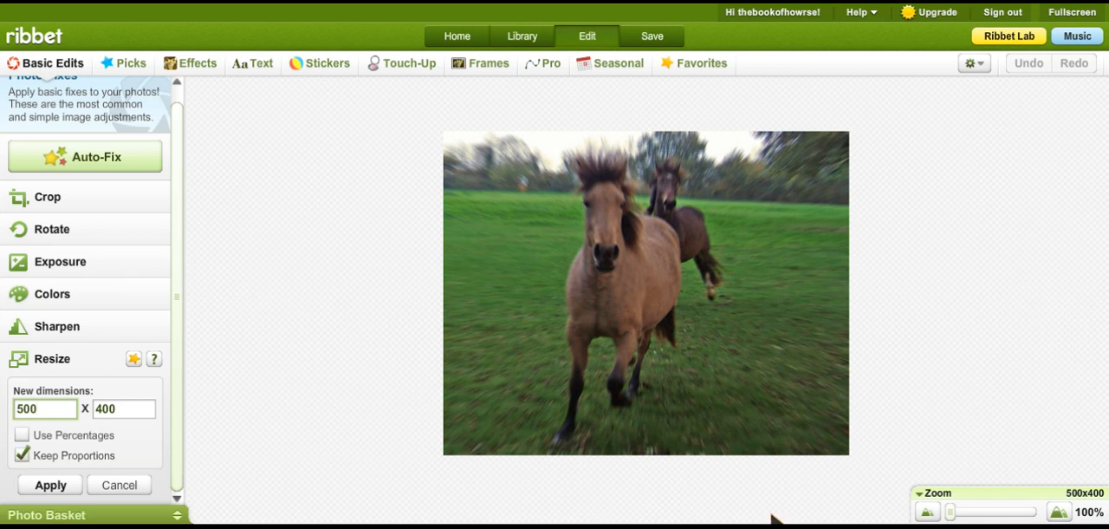
{"action": "left_click", "coordinate": [52, 486]}
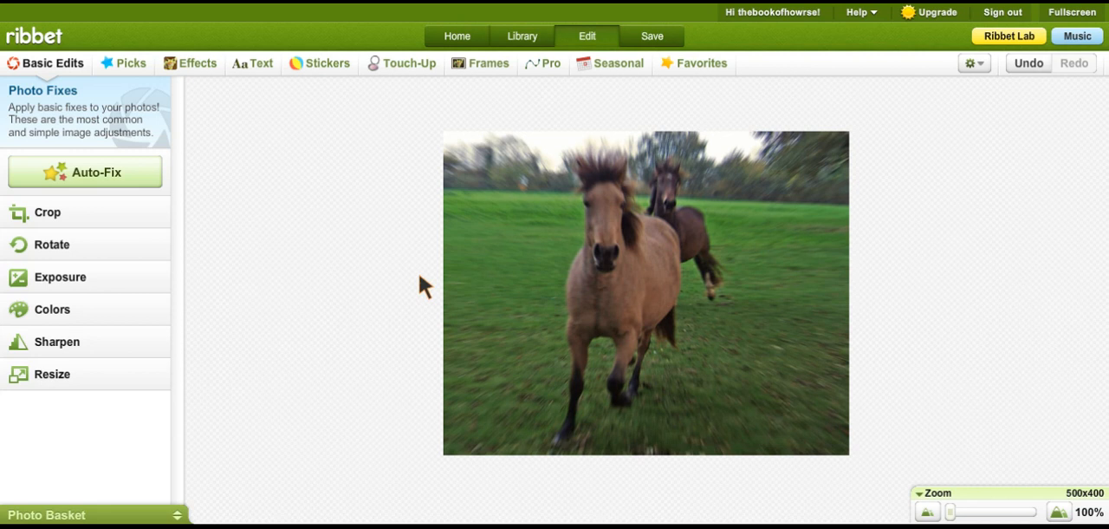
- Preview the crop frame and try an exposure of 44 on the horse photo
{"action": "left_click", "coordinate": [141, 214]}
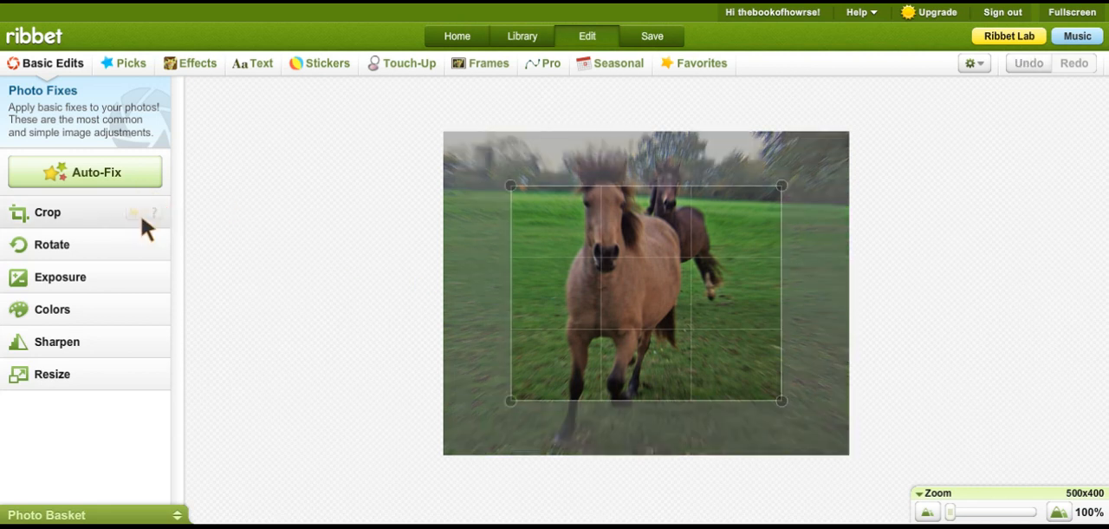
{"action": "left_click", "coordinate": [121, 344]}
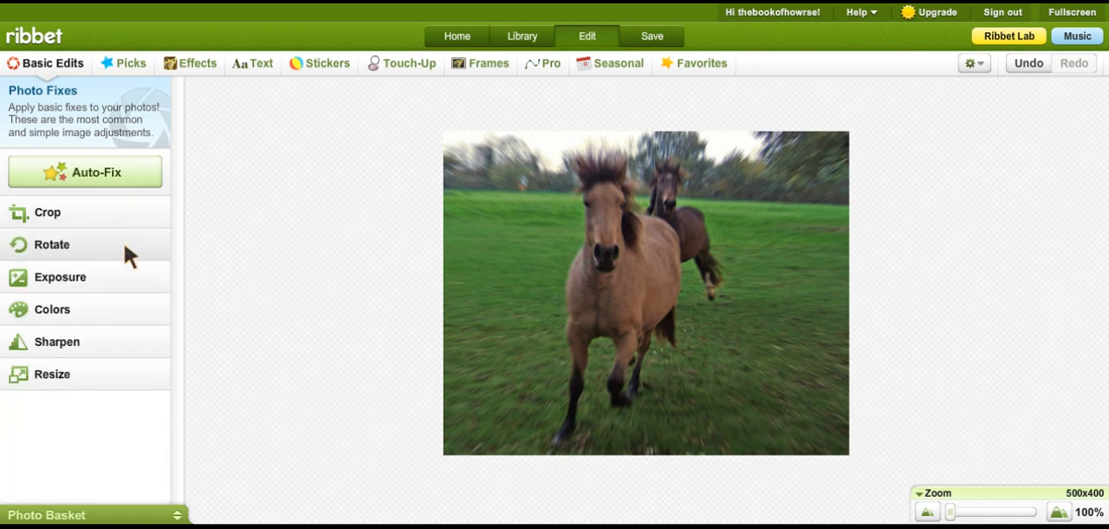
{"action": "left_click", "coordinate": [122, 276]}
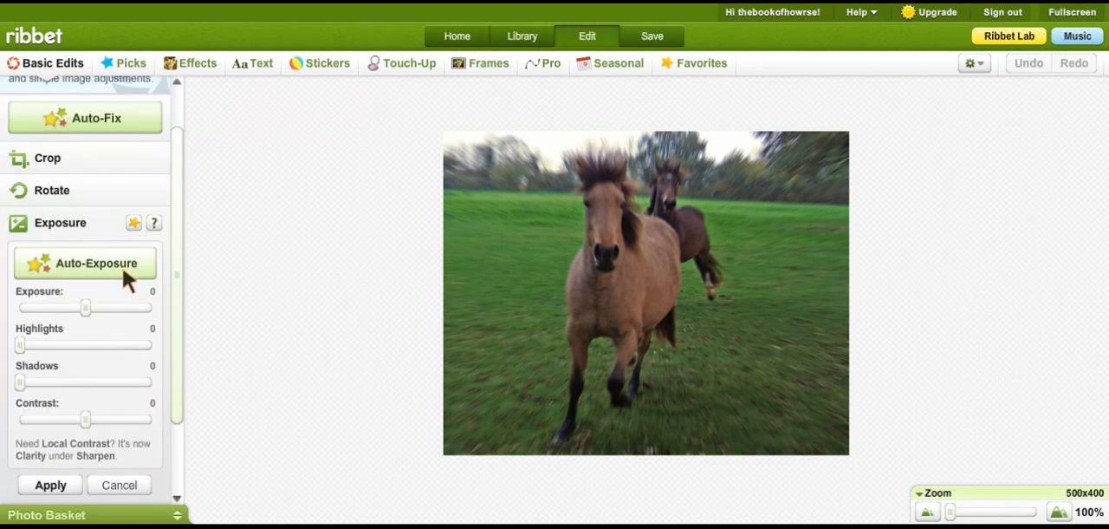
{"action": "mouse_move", "coordinate": [87, 307]}
{"action": "left_mouse_down"}
{"action": "mouse_move", "coordinate": [101, 311]}
{"action": "mouse_move", "coordinate": [60, 315]}
{"action": "mouse_move", "coordinate": [105, 309]}
{"action": "left_mouse_up"}
{"action": "left_click", "coordinate": [115, 485]}
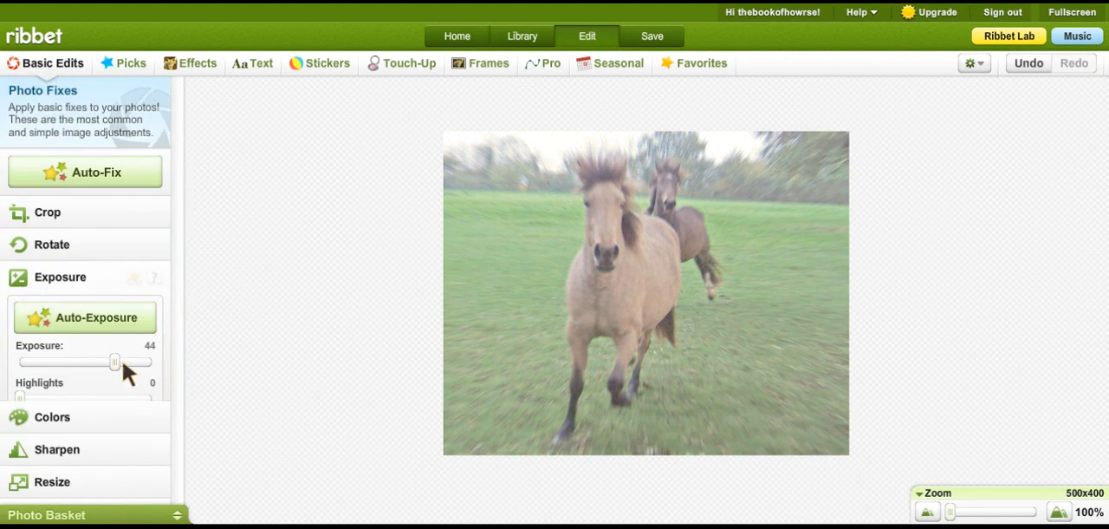
{"action": "left_click", "coordinate": [148, 274]}
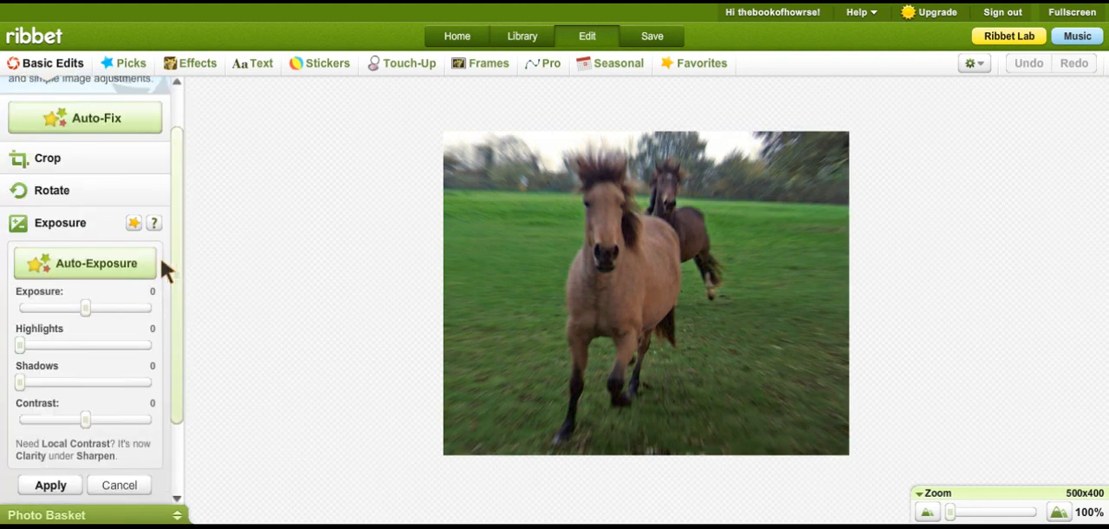
{"action": "left_click", "coordinate": [104, 231]}
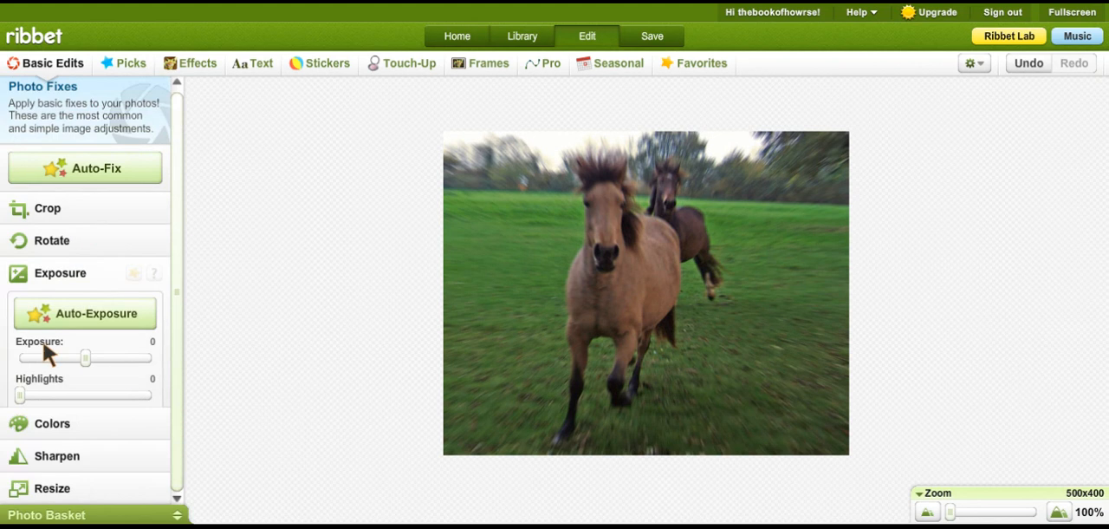
{"action": "left_click", "coordinate": [66, 419]}
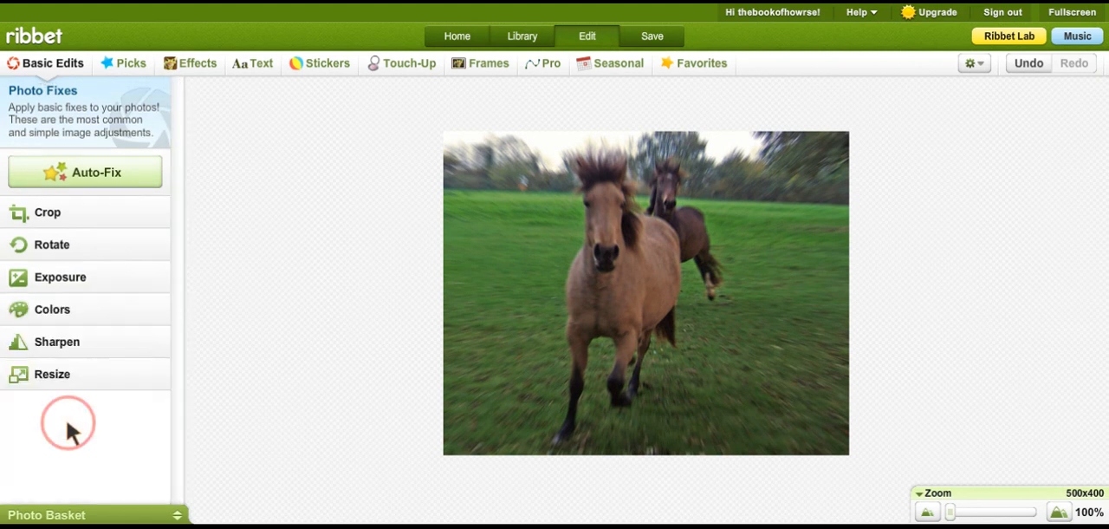
- Try a color saturation of 1 and a temperature of -21 on the horse photo
{"action": "left_click", "coordinate": [83, 322]}
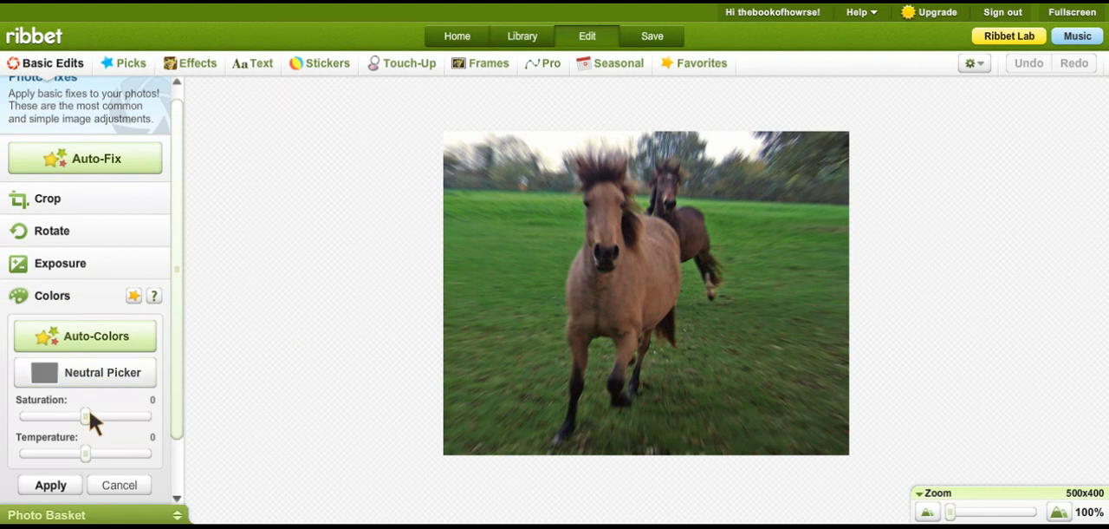
{"action": "left_click_drag", "start_coordinate": [93, 421], "coordinate": [93, 423]}
{"action": "left_click_drag", "start_coordinate": [85, 457], "coordinate": [73, 459]}
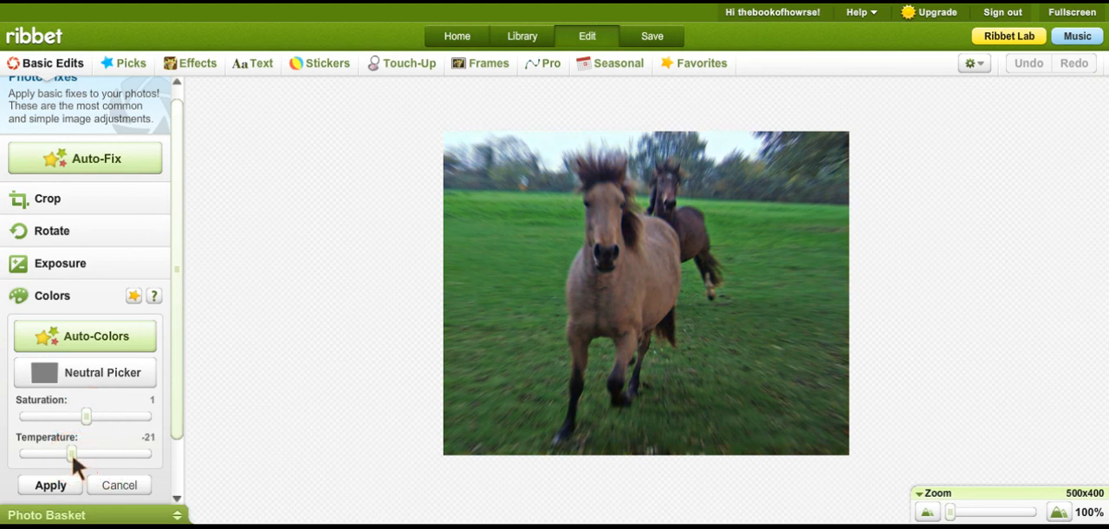
{"action": "left_click", "coordinate": [110, 482]}
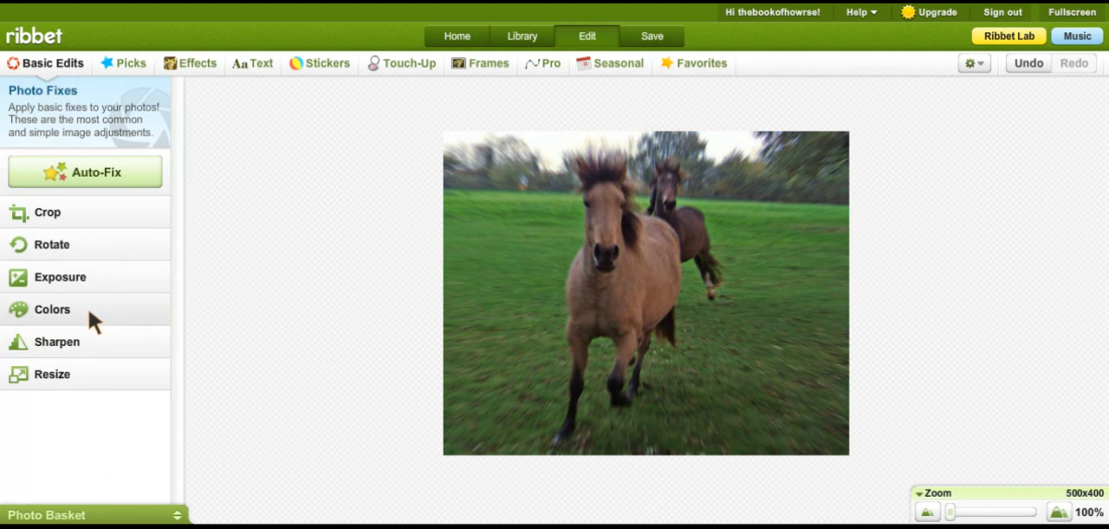
- View the sharpening options and apply Auto-Fix to the horse photo
{"action": "left_click", "coordinate": [90, 343]}
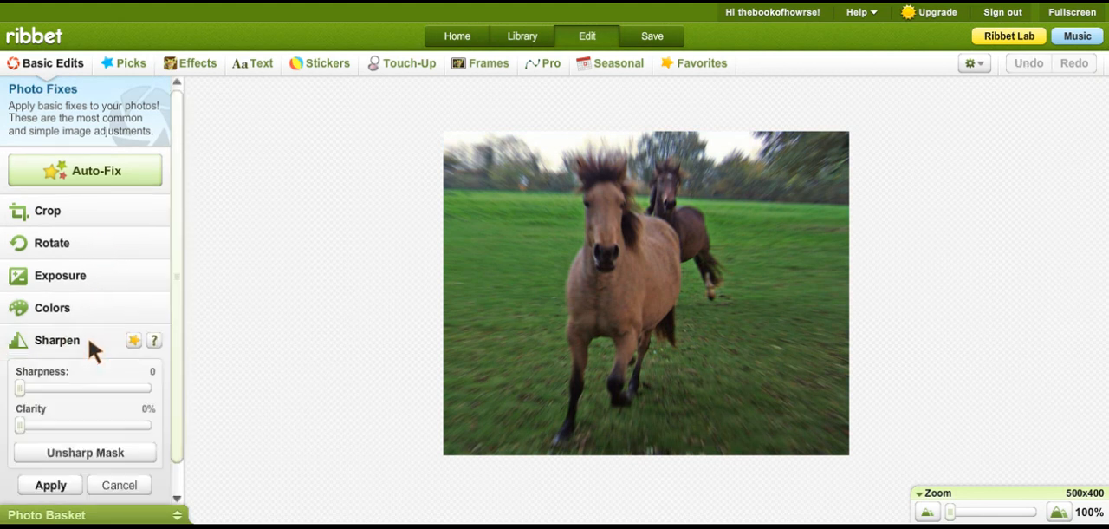
{"action": "left_click", "coordinate": [91, 342]}
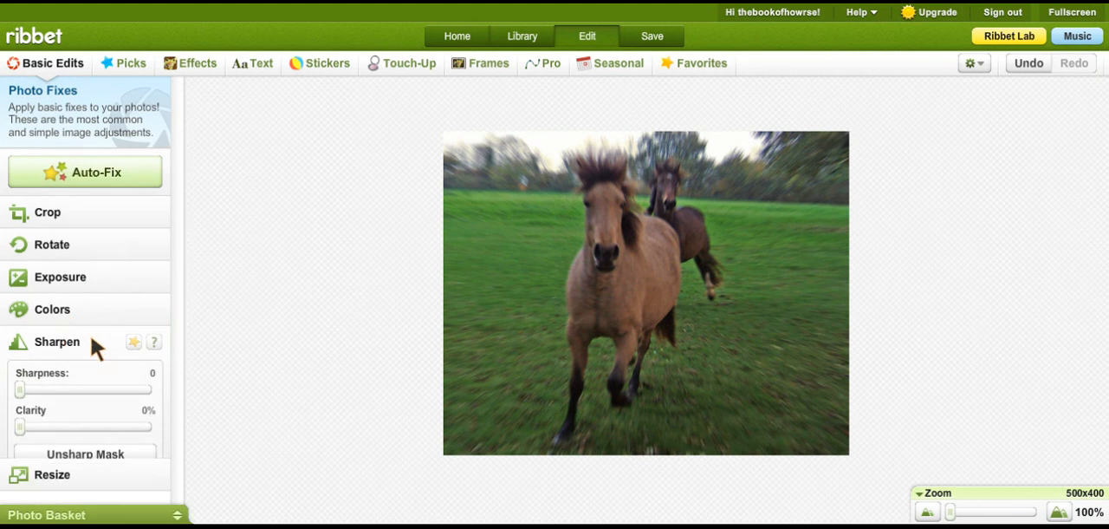
{"action": "left_click", "coordinate": [100, 181]}
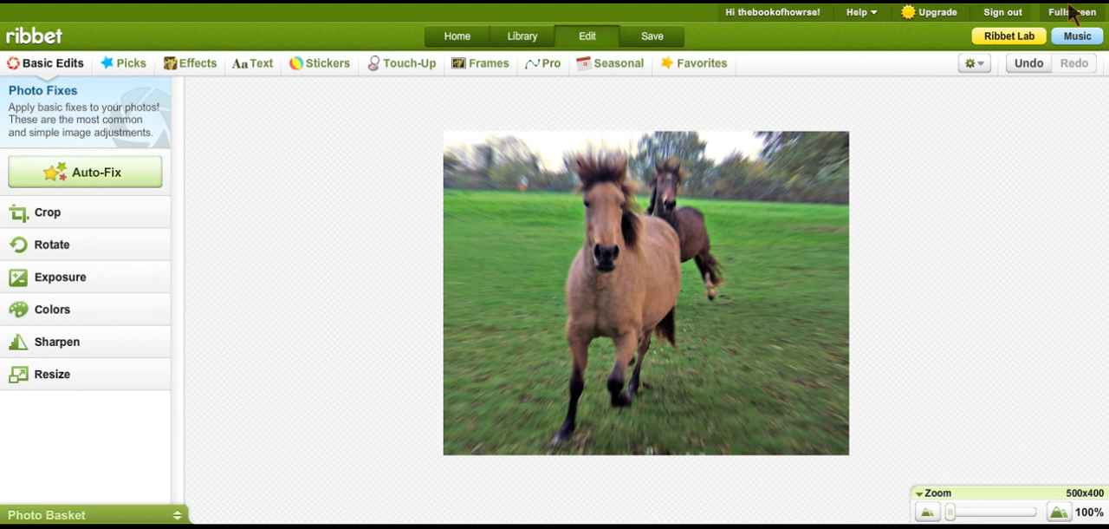
- Undo and redo the last fix, and open the True Vintage effect for the horse photo
{"action": "left_click", "coordinate": [1035, 67]}
{"action": "left_click", "coordinate": [1069, 65]}
{"action": "left_click", "coordinate": [204, 73]}
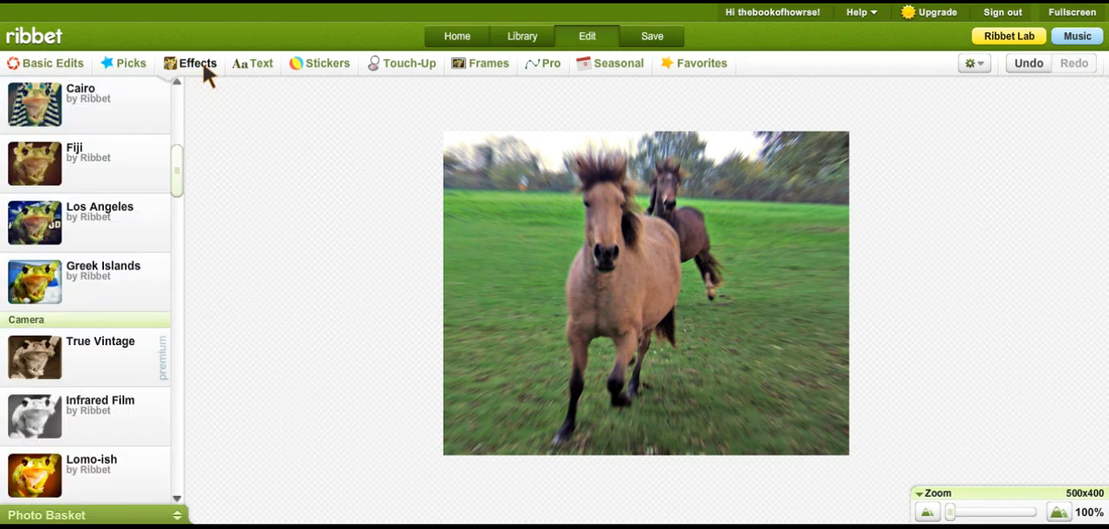
{"action": "mouse_move", "coordinate": [179, 169]}
{"action": "left_mouse_down"}
{"action": "mouse_move", "coordinate": [182, 221]}
{"action": "mouse_move", "coordinate": [179, 181]}
{"action": "left_mouse_up"}
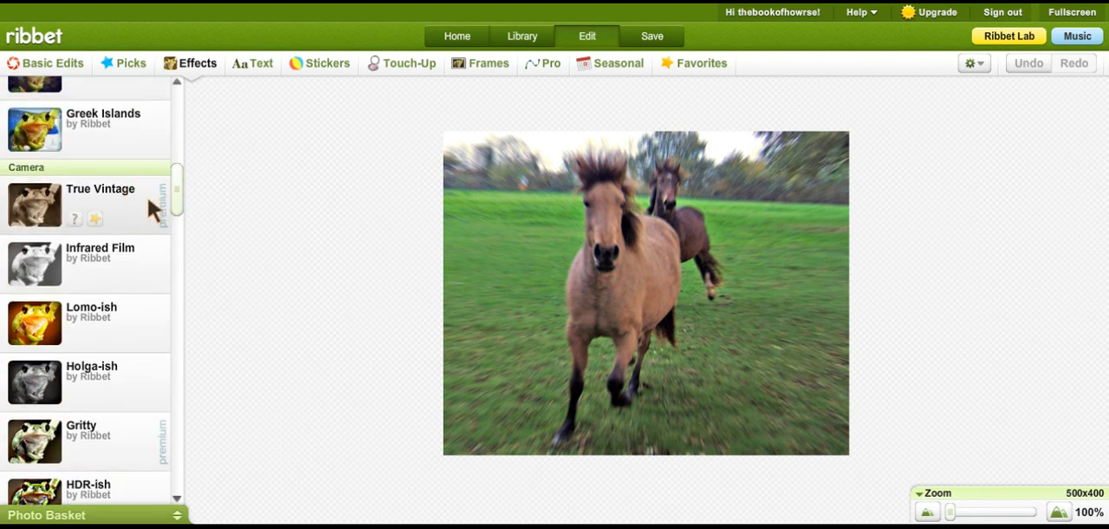
{"action": "left_click", "coordinate": [149, 198]}
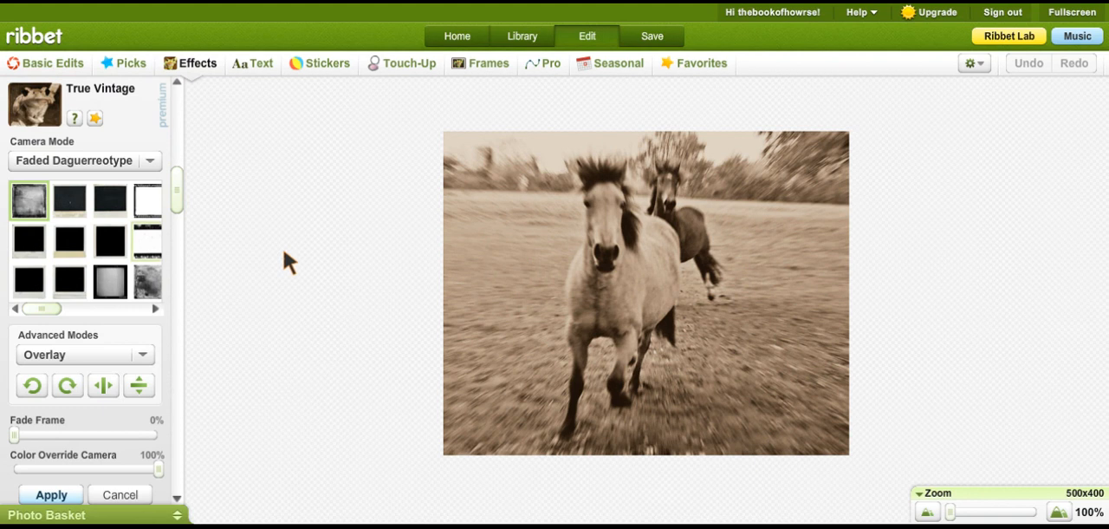
- Try several True Vintage frames around the horse photo and choose the film strip frame
{"action": "left_click", "coordinate": [72, 206]}
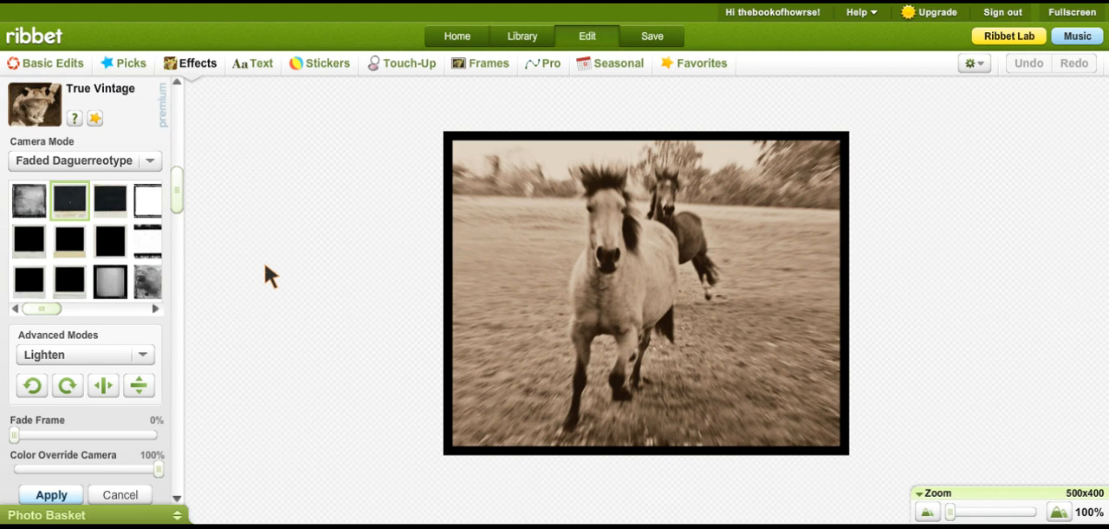
{"action": "left_click", "coordinate": [178, 186]}
{"action": "left_click_drag", "start_coordinate": [182, 192], "coordinate": [183, 193]}
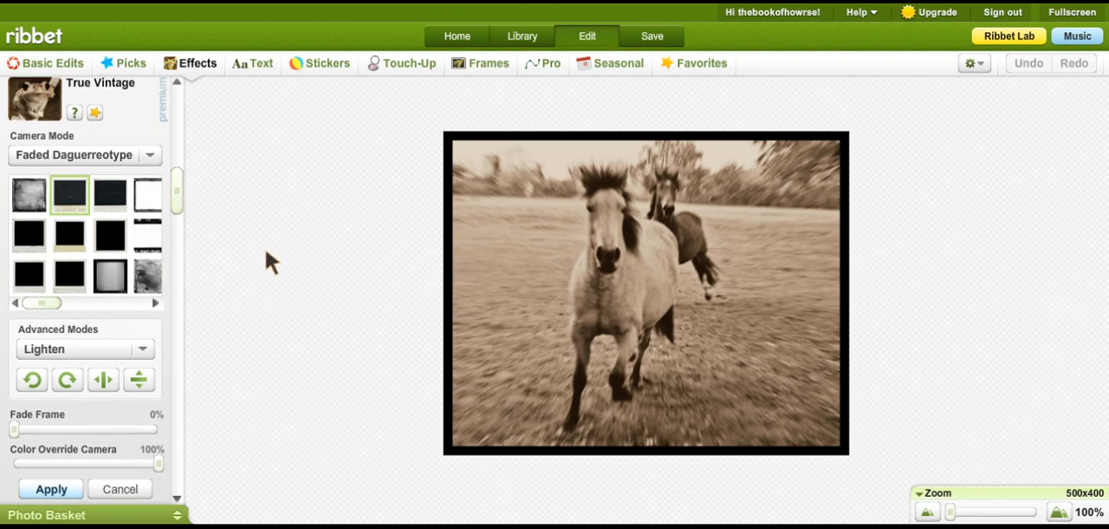
{"action": "left_click", "coordinate": [73, 247]}
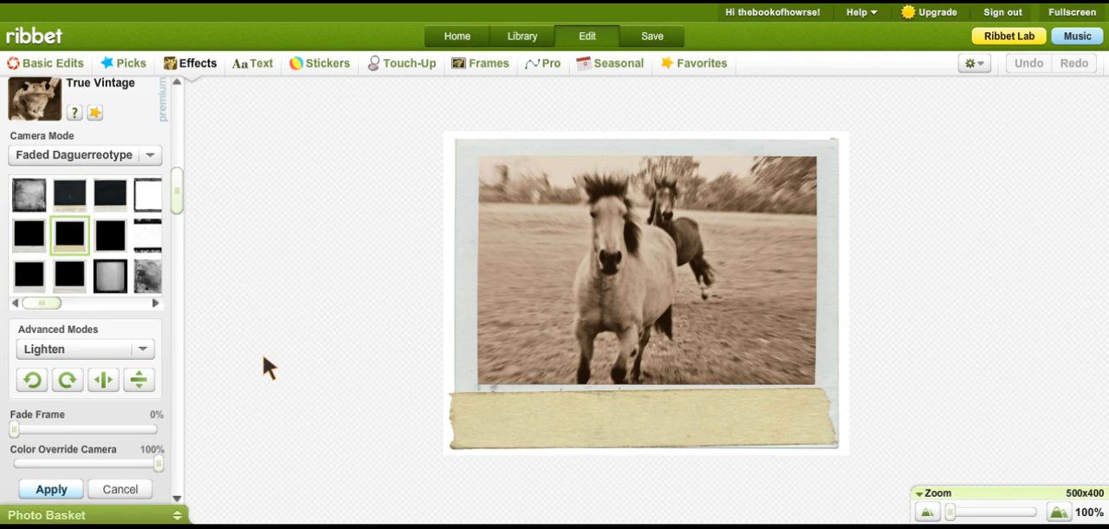
{"action": "left_click", "coordinate": [28, 275]}
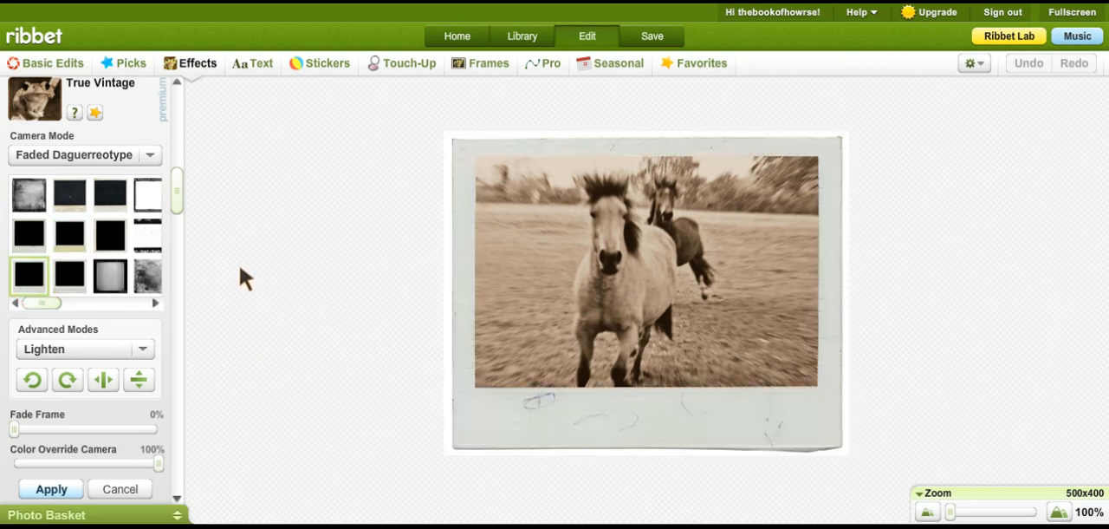
{"action": "left_click", "coordinate": [137, 199]}
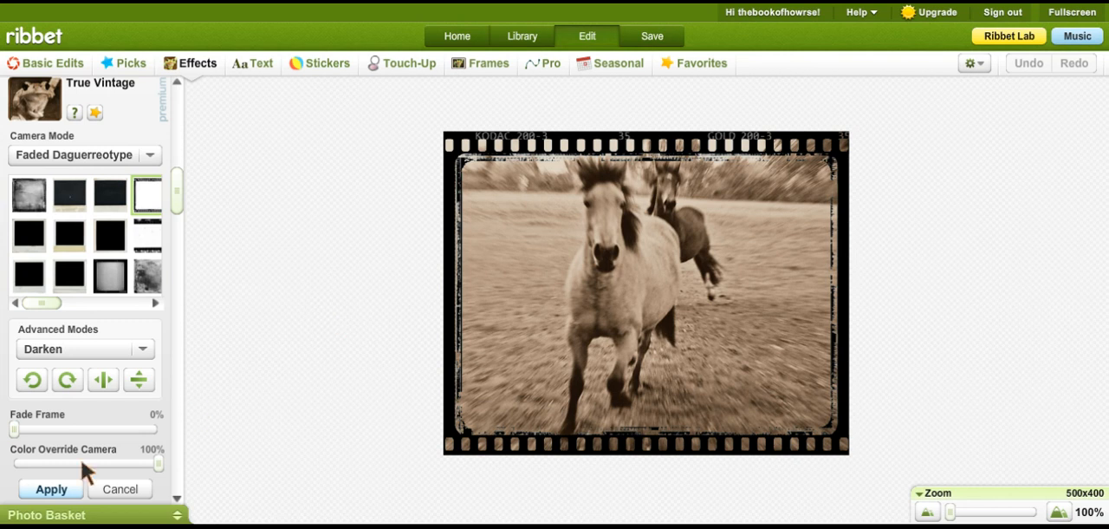
- Fade the film strip frame to 29%, lower the Color Override Camera amount and apply the True Vintage effect
{"action": "left_click", "coordinate": [16, 432]}
{"action": "left_click_drag", "start_coordinate": [16, 435], "coordinate": [59, 428]}
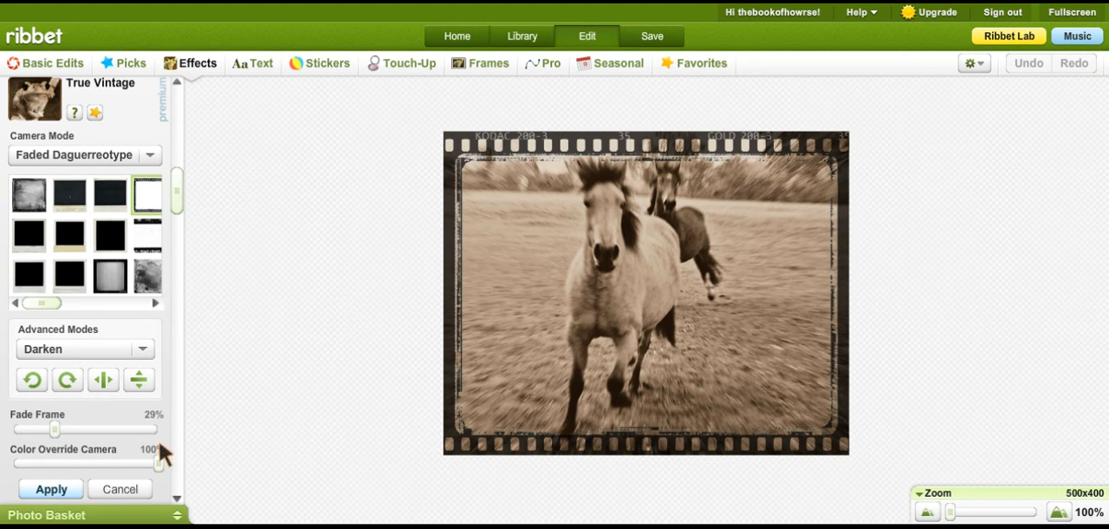
{"action": "left_click_drag", "start_coordinate": [160, 465], "coordinate": [133, 462]}
{"action": "left_click", "coordinate": [52, 489]}
- Add the text "made by thewarrenranch" in the Wenceslas font and reduce its size to 24
{"action": "left_click", "coordinate": [264, 58]}
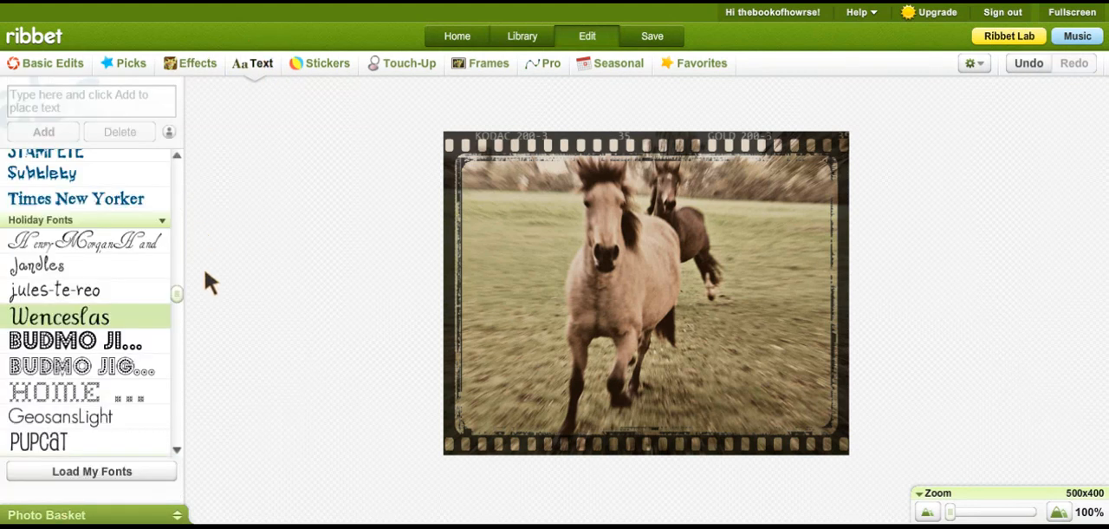
{"action": "left_click", "coordinate": [168, 114]}
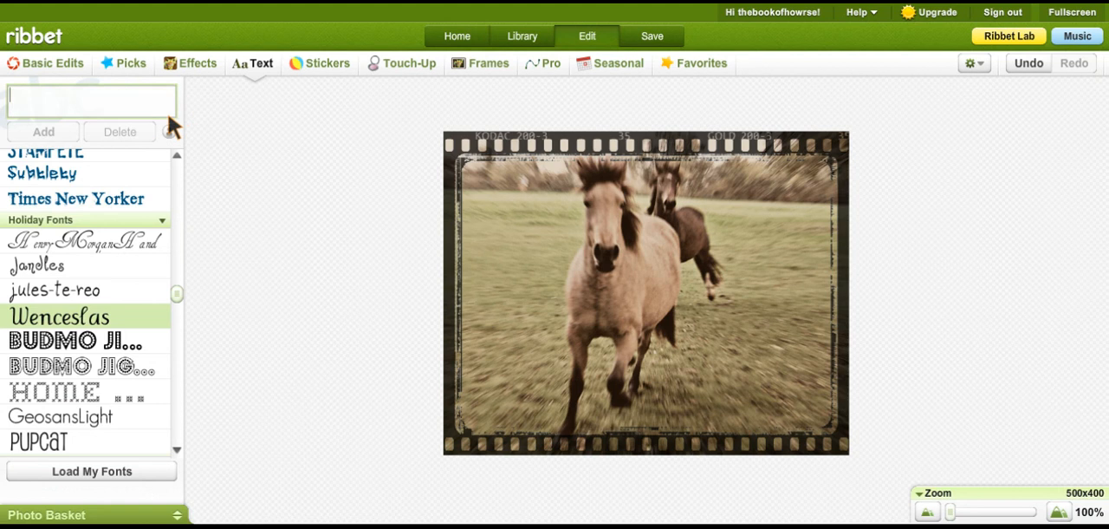
{"action": "type", "text": "made by thewa"}
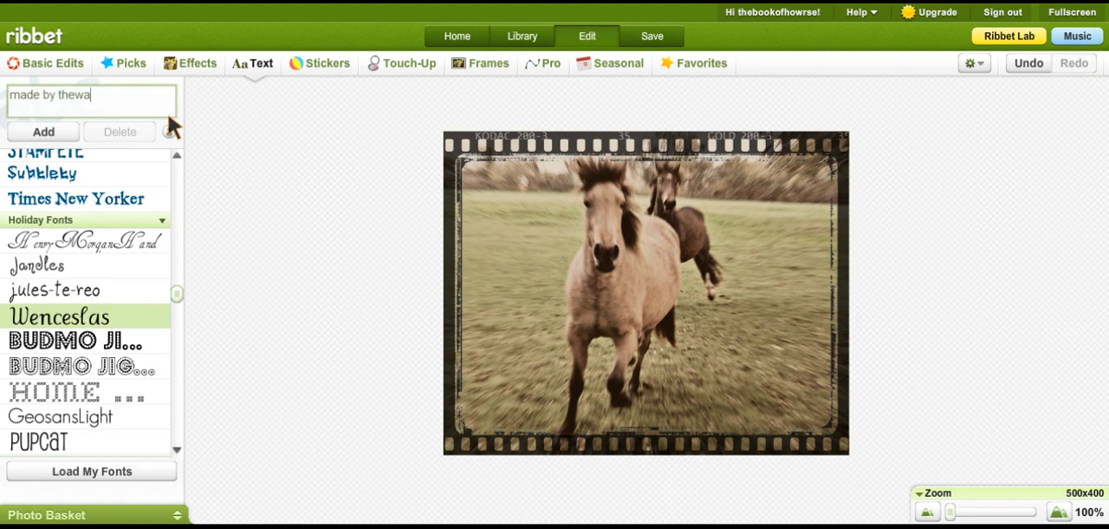
{"action": "type", "text": "rrenranch"}
{"action": "left_click", "coordinate": [67, 136]}
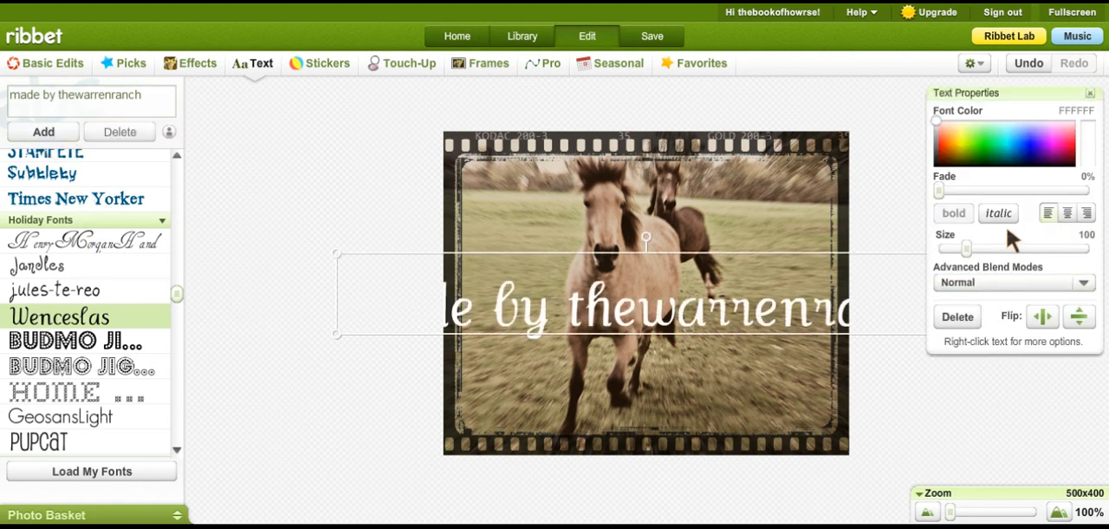
{"action": "left_click", "coordinate": [966, 247]}
{"action": "left_click_drag", "start_coordinate": [967, 247], "coordinate": [941, 251]}
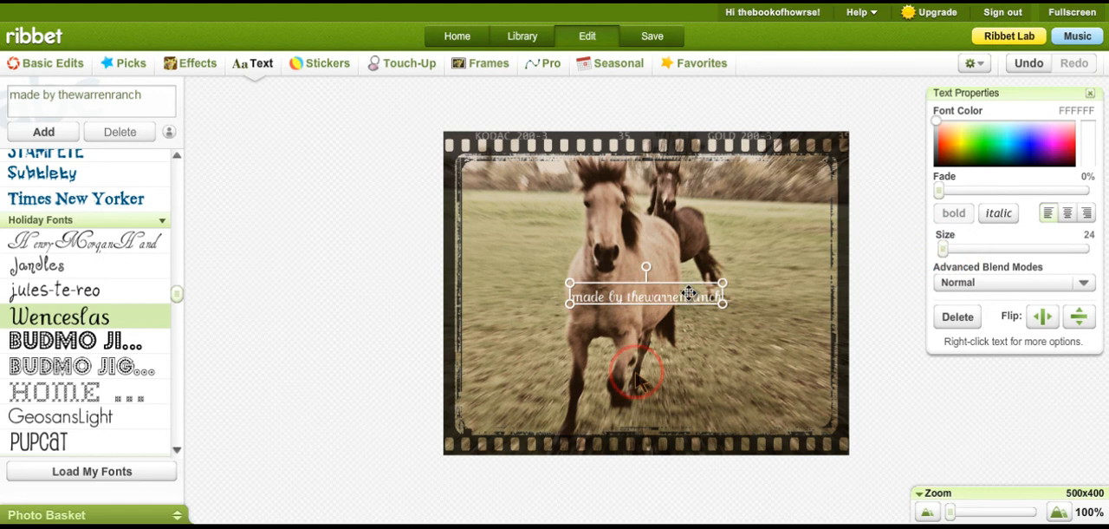
- Move the "made by thewarrenranch" text onto the film strip at the photo's lower-left corner
{"action": "left_click", "coordinate": [596, 449]}
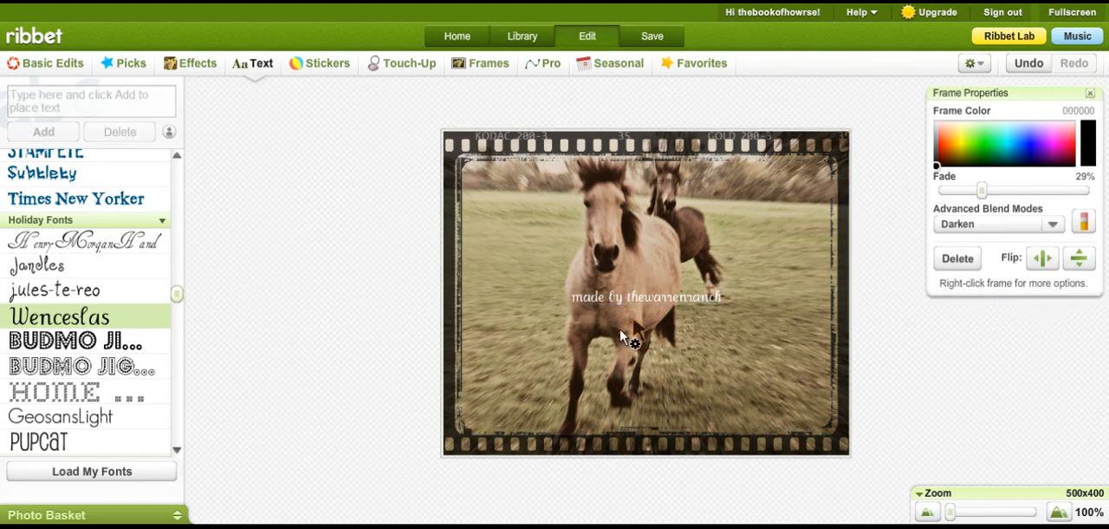
{"action": "left_click", "coordinate": [648, 297]}
{"action": "left_click", "coordinate": [660, 297]}
{"action": "left_click", "coordinate": [719, 301]}
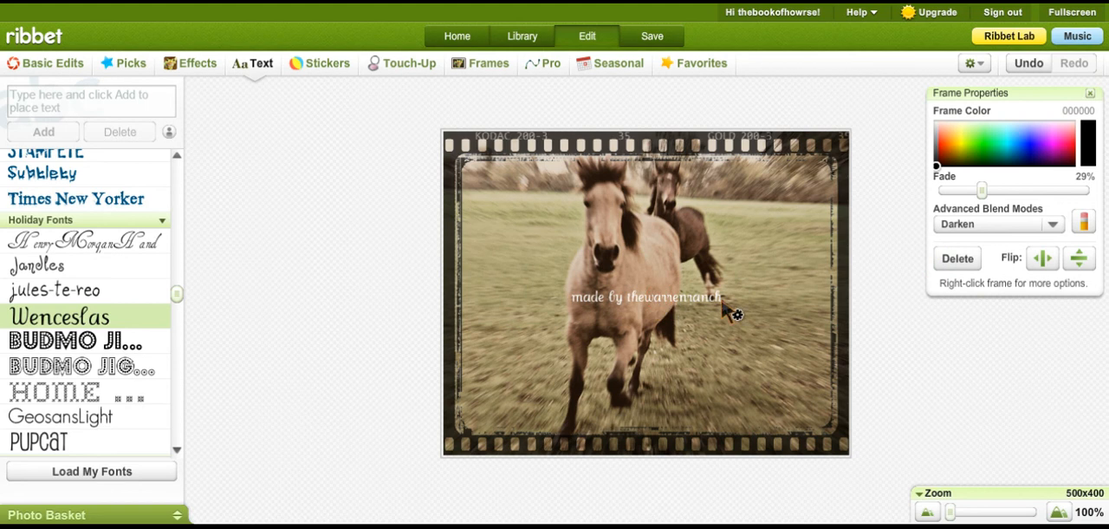
{"action": "left_click", "coordinate": [719, 302]}
{"action": "left_click", "coordinate": [719, 306]}
{"action": "left_click", "coordinate": [677, 306]}
{"action": "left_click", "coordinate": [555, 339]}
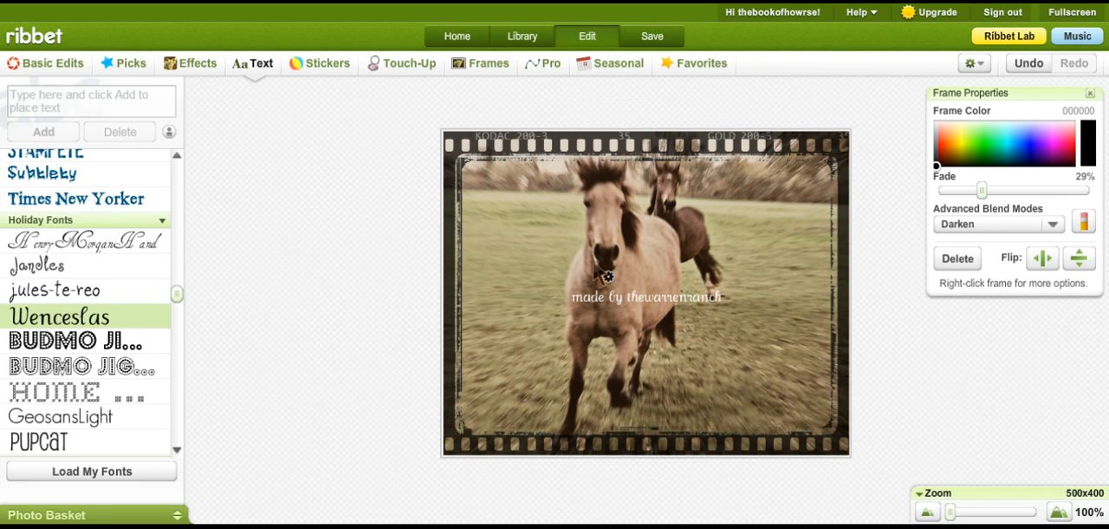
{"action": "left_click", "coordinate": [1042, 390]}
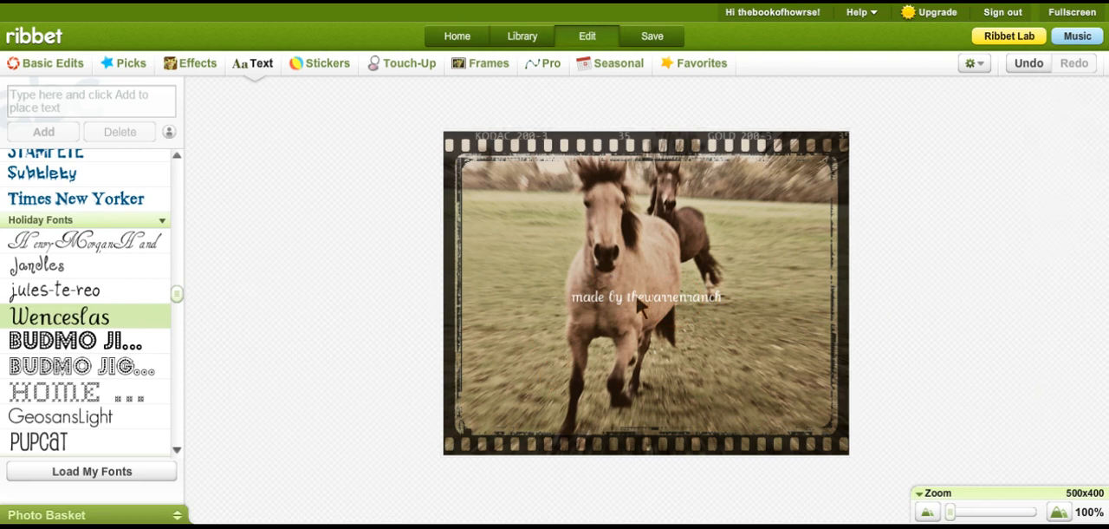
{"action": "left_click", "coordinate": [616, 297]}
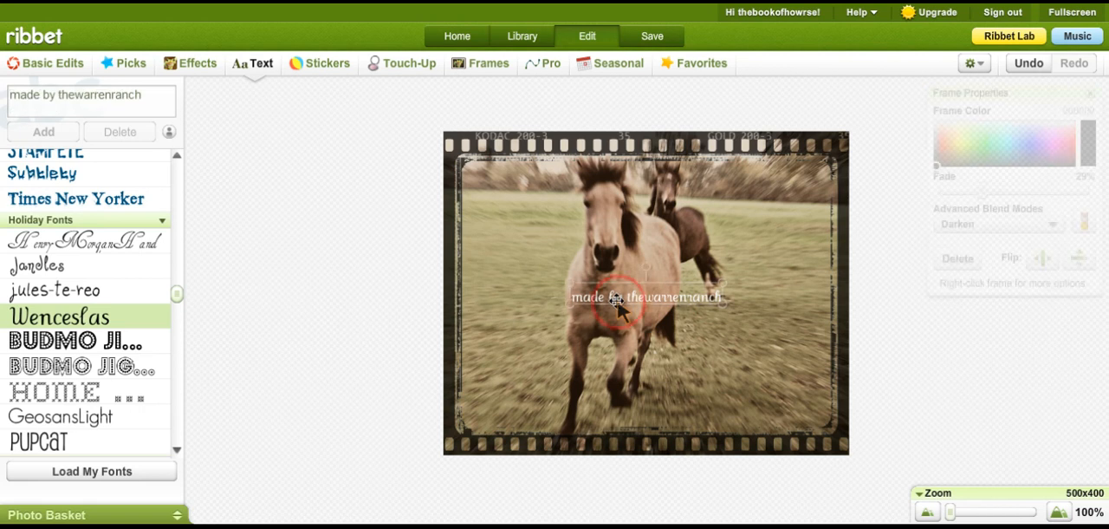
{"action": "left_click_drag", "start_coordinate": [616, 300], "coordinate": [494, 452]}
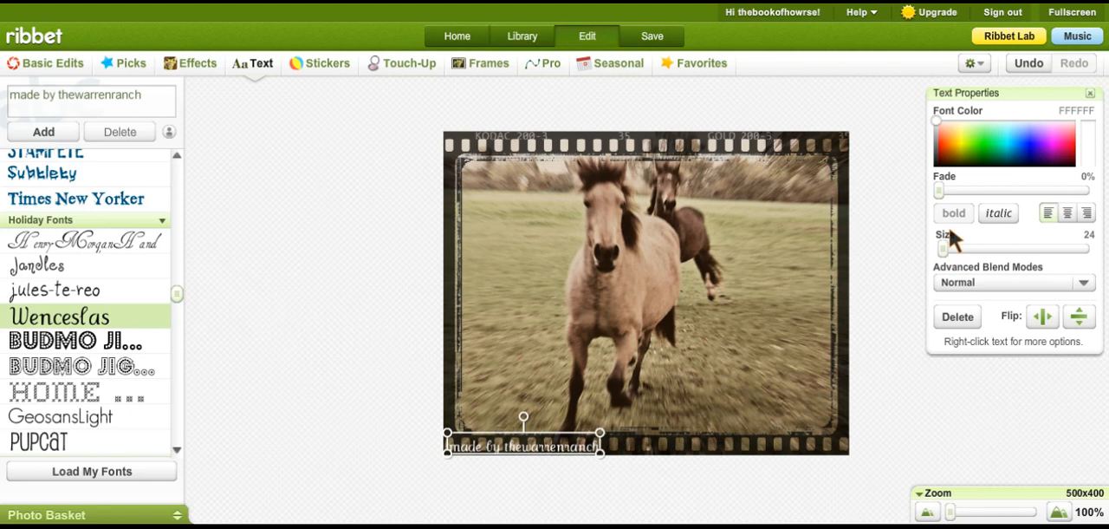
- Reduce the credit text to size 19 and fit it tightly into the photo's lower-left corner
{"action": "left_click_drag", "start_coordinate": [944, 249], "coordinate": [943, 250]}
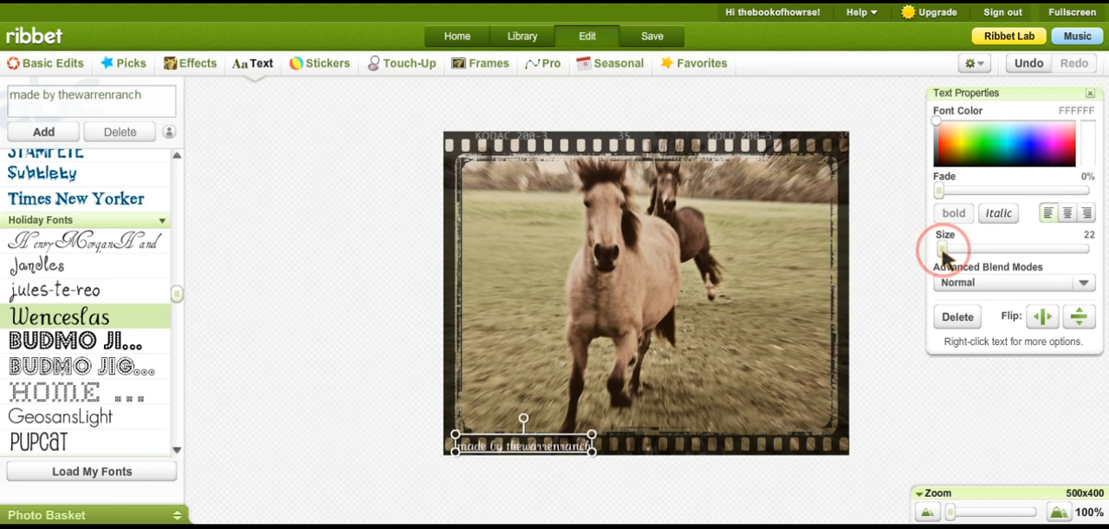
{"action": "left_click_drag", "start_coordinate": [944, 251], "coordinate": [944, 251]}
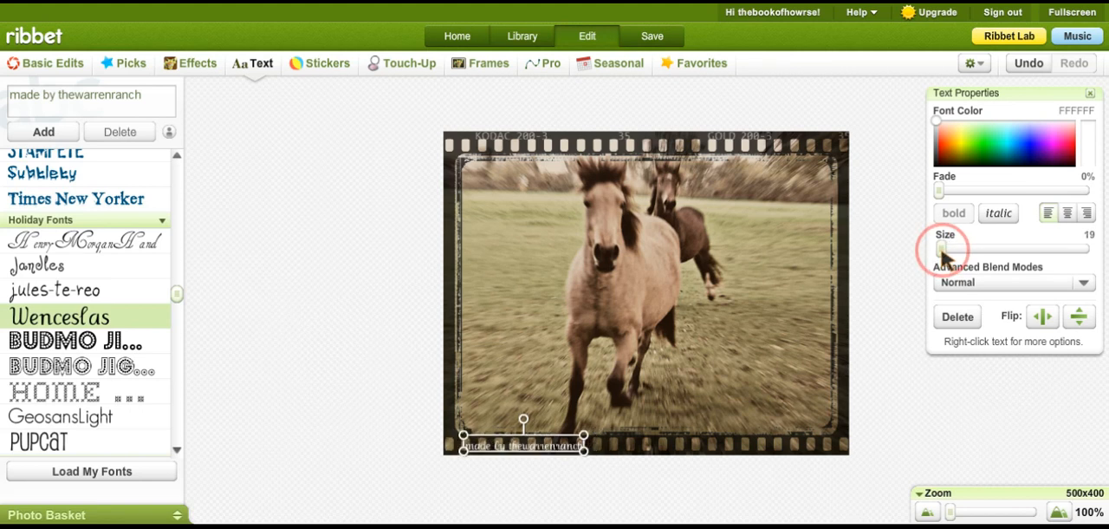
{"action": "left_click", "coordinate": [768, 339]}
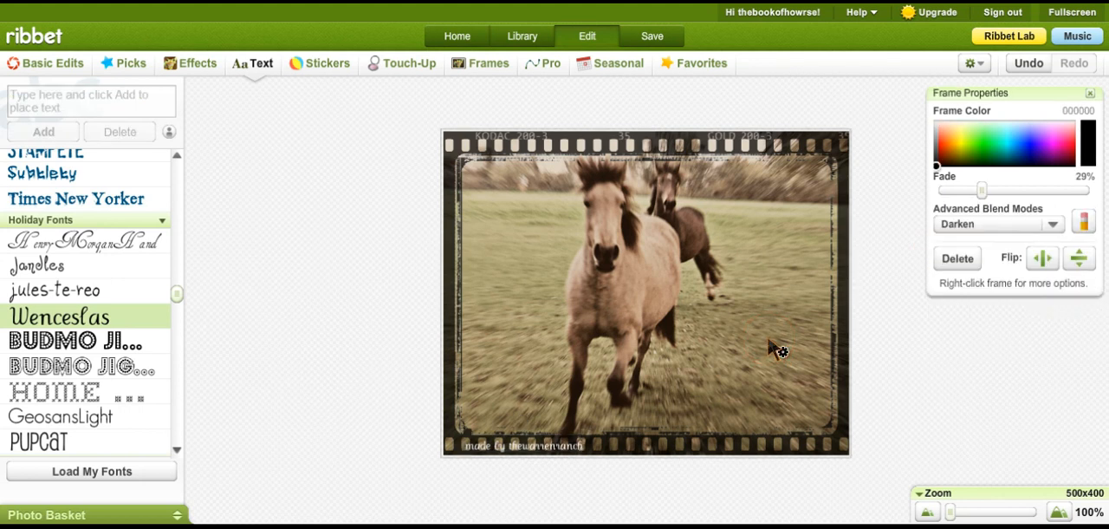
{"action": "left_click", "coordinate": [529, 458]}
{"action": "left_click", "coordinate": [526, 458]}
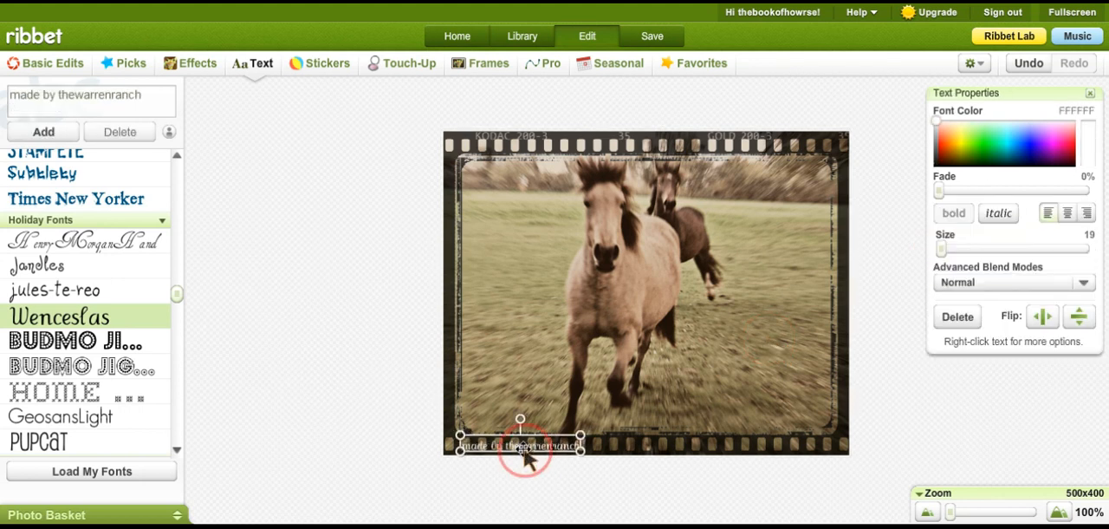
{"action": "left_click_drag", "start_coordinate": [524, 458], "coordinate": [514, 461]}
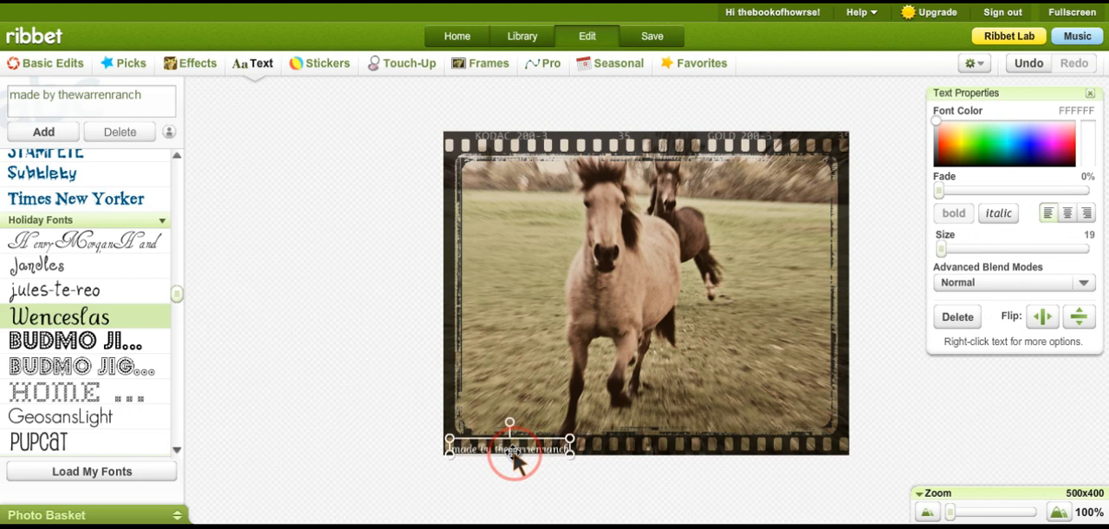
{"action": "left_click", "coordinate": [303, 364]}
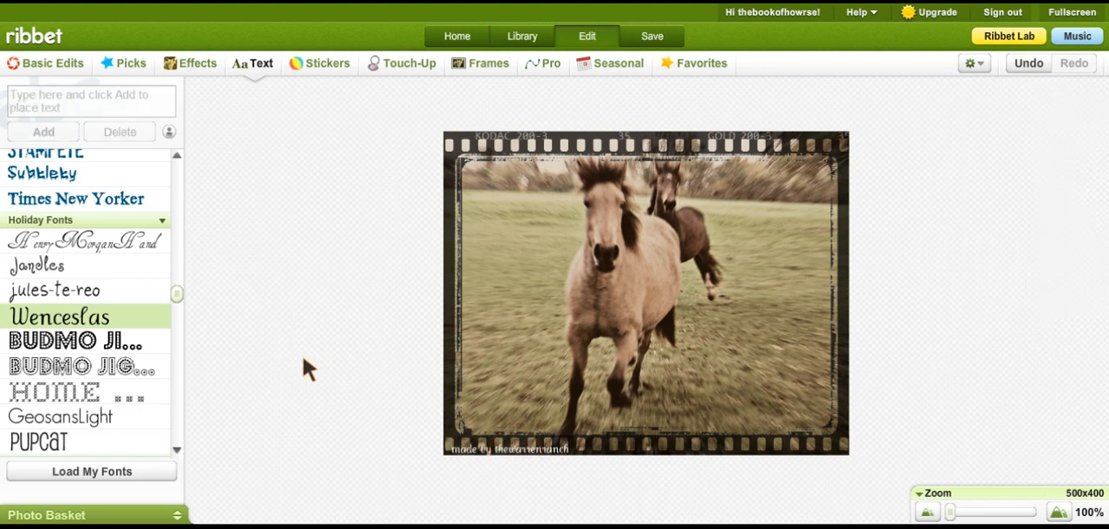
- Add the text "Friend Me!" in the Pupcat font
{"action": "left_click", "coordinate": [97, 438]}
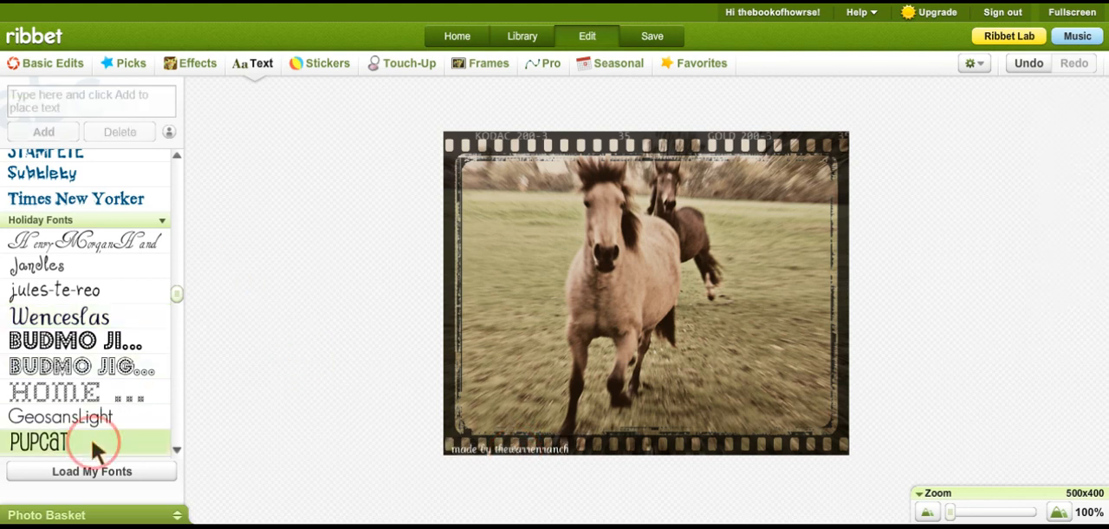
{"action": "left_click", "coordinate": [78, 106]}
{"action": "type", "text": "Fri"}
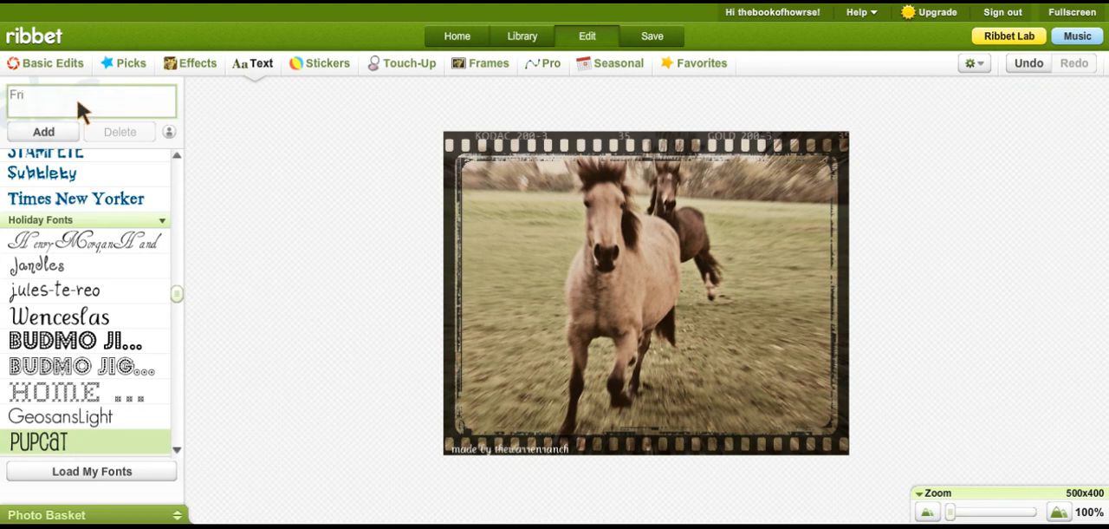
{"action": "type", "text": "end Me!"}
{"action": "left_click", "coordinate": [69, 135]}
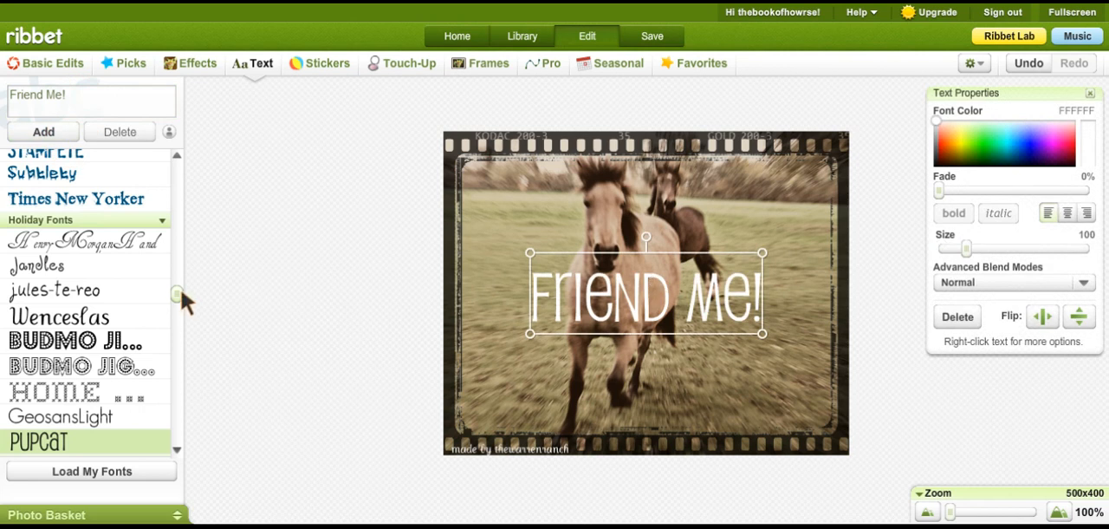
- Try the Tall Dark and Handsome font on "Friend Me!" and settle on Amatic Small Caps
{"action": "left_click_drag", "start_coordinate": [176, 296], "coordinate": [179, 181]}
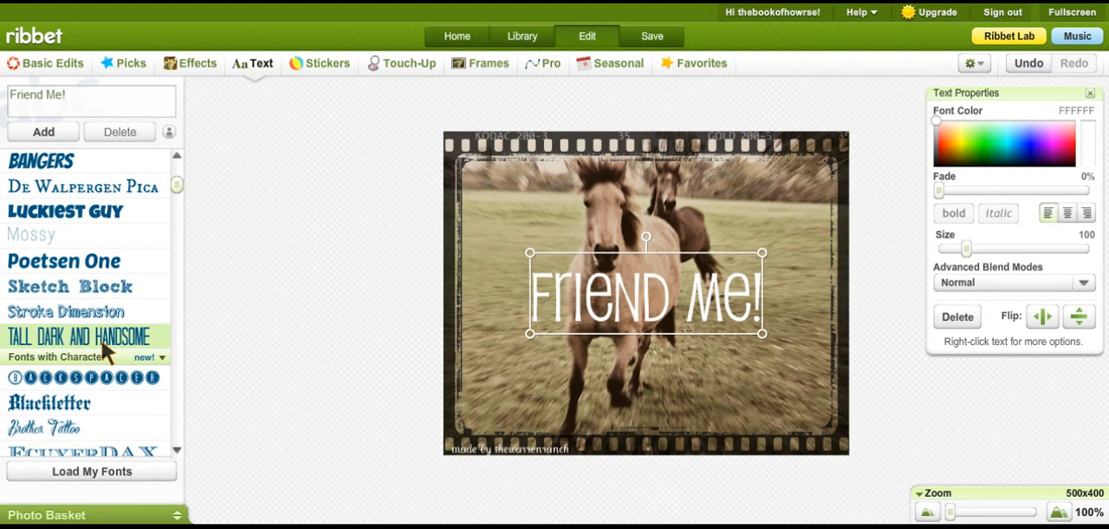
{"action": "left_click", "coordinate": [178, 152]}
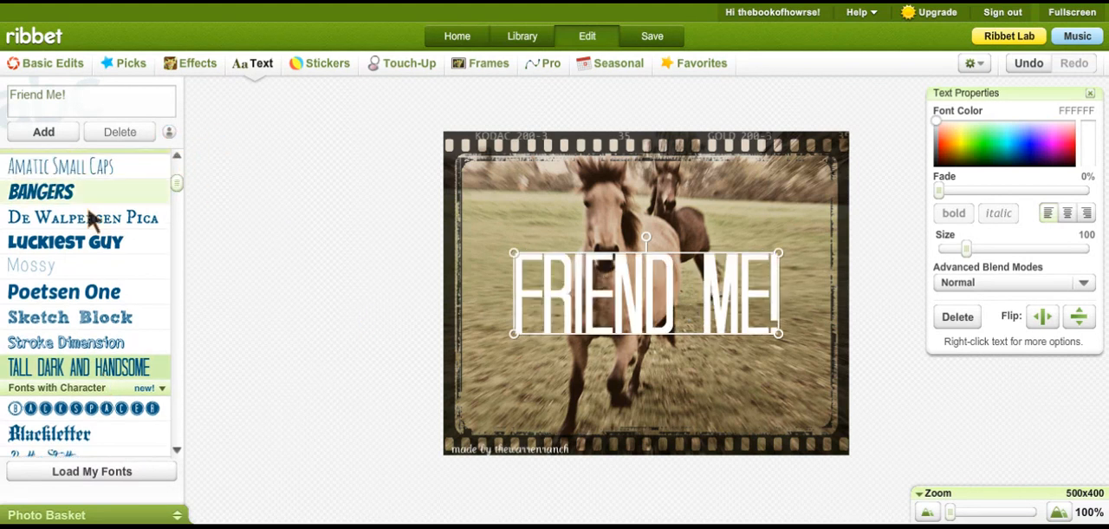
{"action": "left_click", "coordinate": [85, 169]}
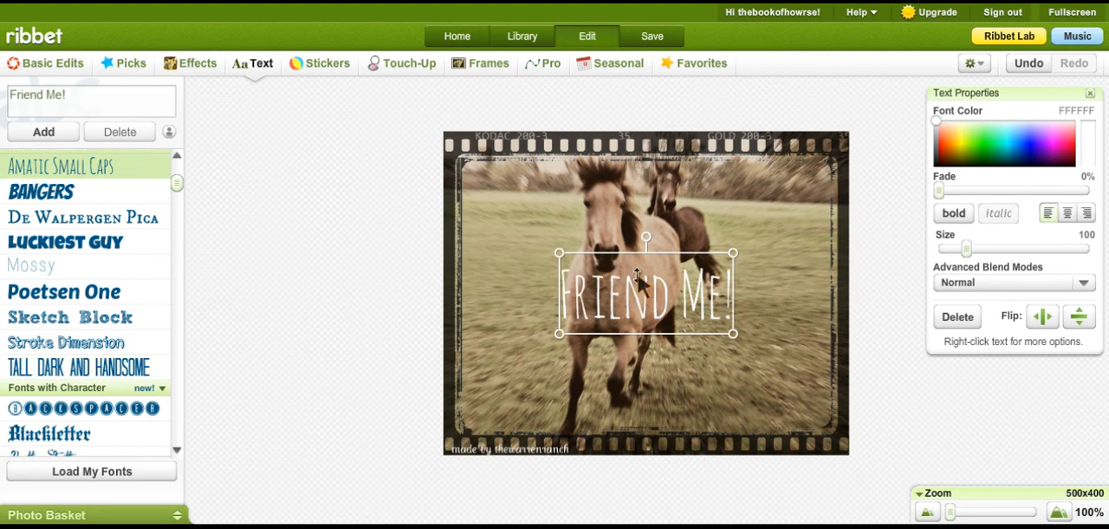
- Move "Friend Me!" to the photo's lower-right area and try bold on it before returning to regular weight
{"action": "left_click", "coordinate": [639, 279]}
{"action": "left_click", "coordinate": [674, 312]}
{"action": "left_click_drag", "start_coordinate": [674, 312], "coordinate": [754, 391]}
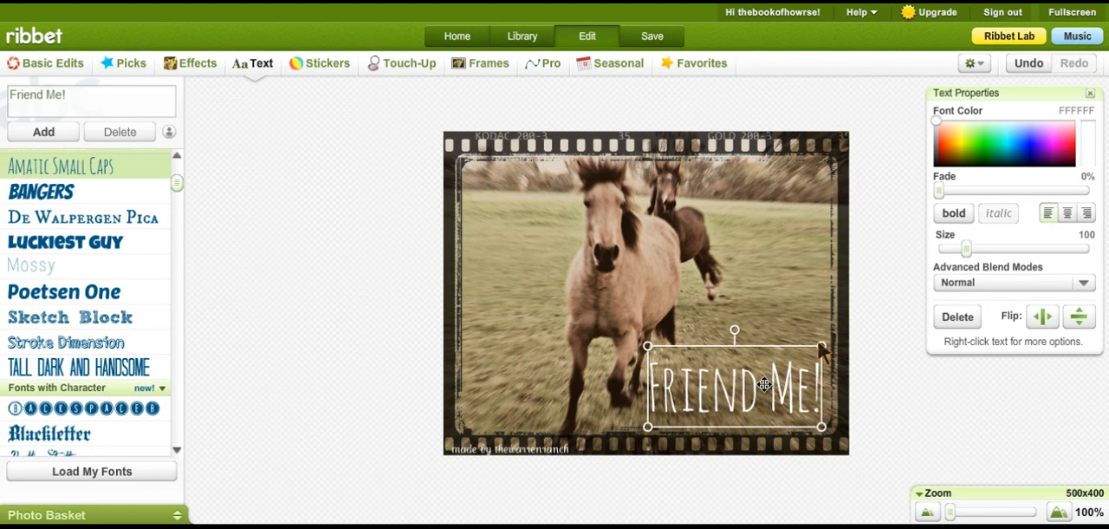
{"action": "left_click", "coordinate": [955, 214]}
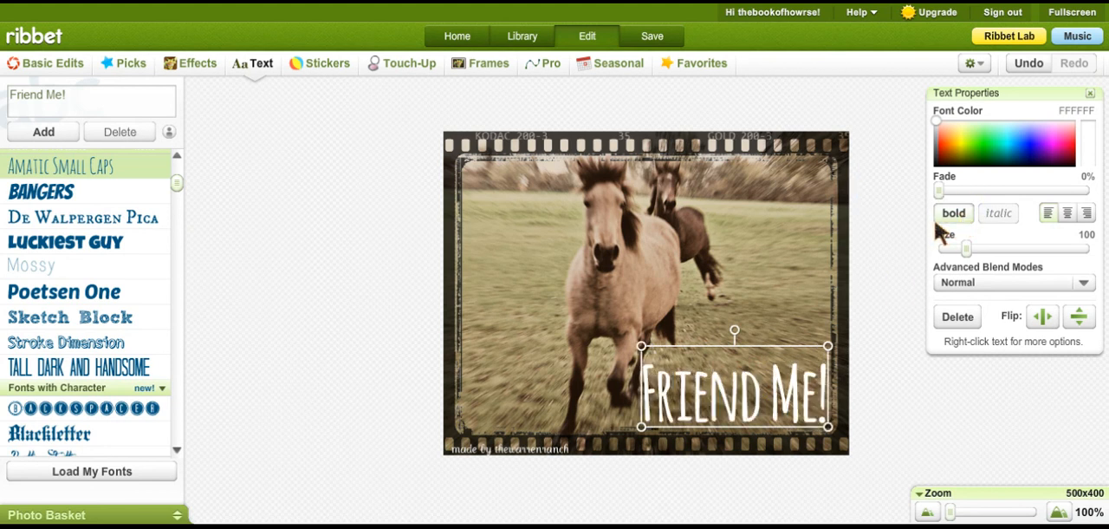
{"action": "left_click", "coordinate": [958, 217]}
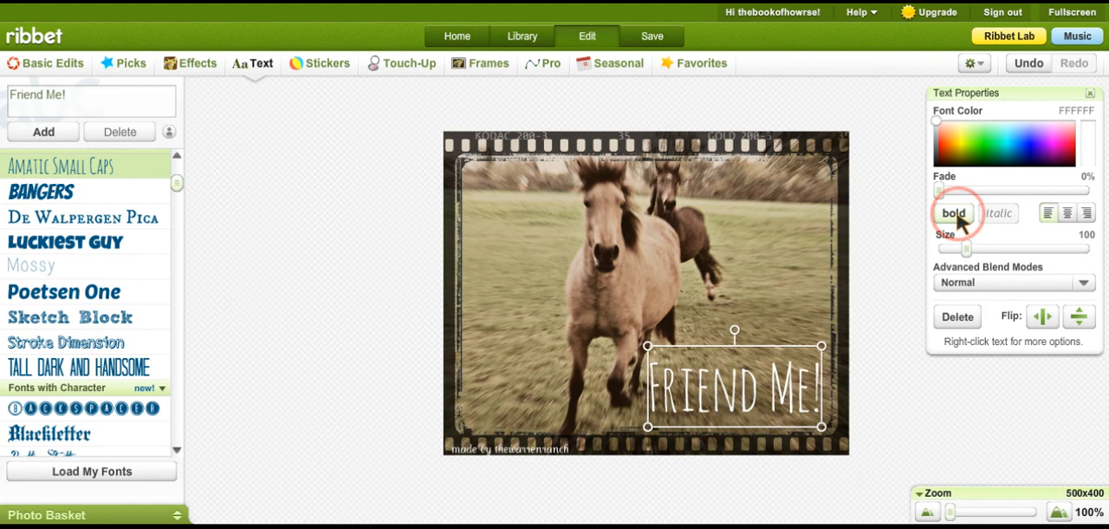
- Duplicate the "Friend Me!" text and recolor the original behind the copy to near-black 040404
{"action": "right_click", "coordinate": [755, 384]}
{"action": "left_click", "coordinate": [789, 319]}
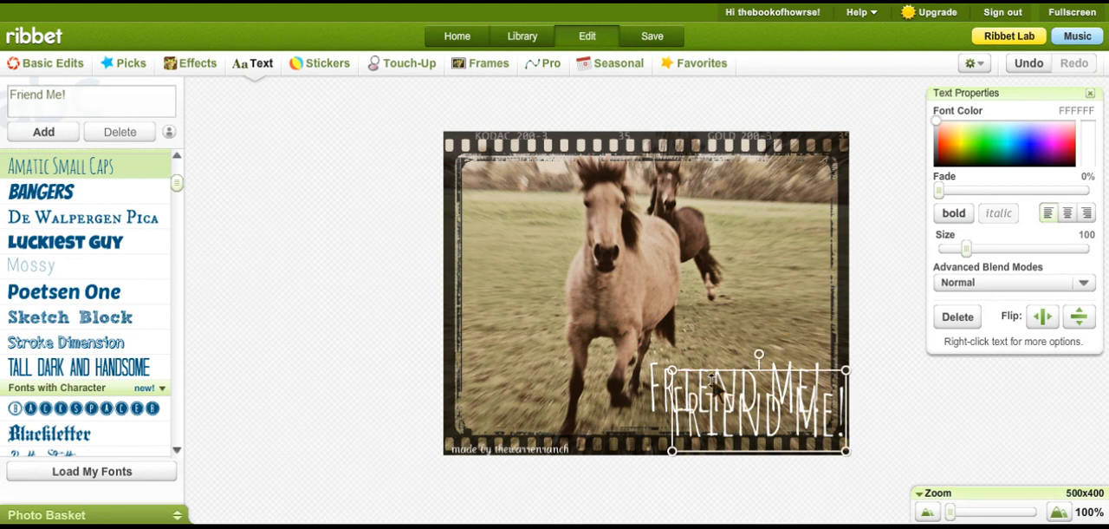
{"action": "left_click", "coordinate": [652, 389]}
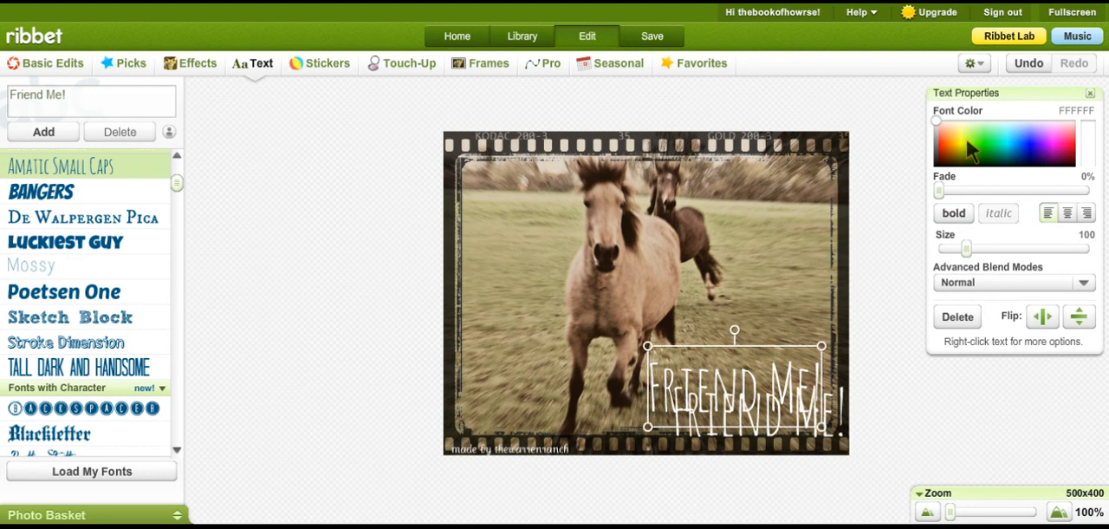
{"action": "left_click", "coordinate": [950, 155]}
{"action": "left_click_drag", "start_coordinate": [950, 157], "coordinate": [884, 222]}
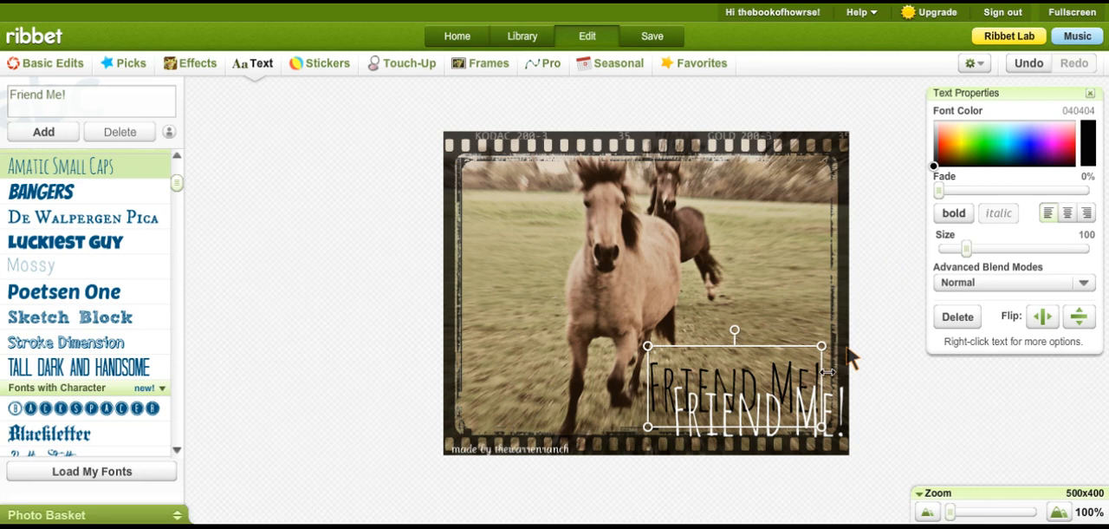
- Move the white "Friend Me!" copy over the black one, slightly offset so the black text forms a drop shadow, and deselect it
{"action": "left_click", "coordinate": [771, 431]}
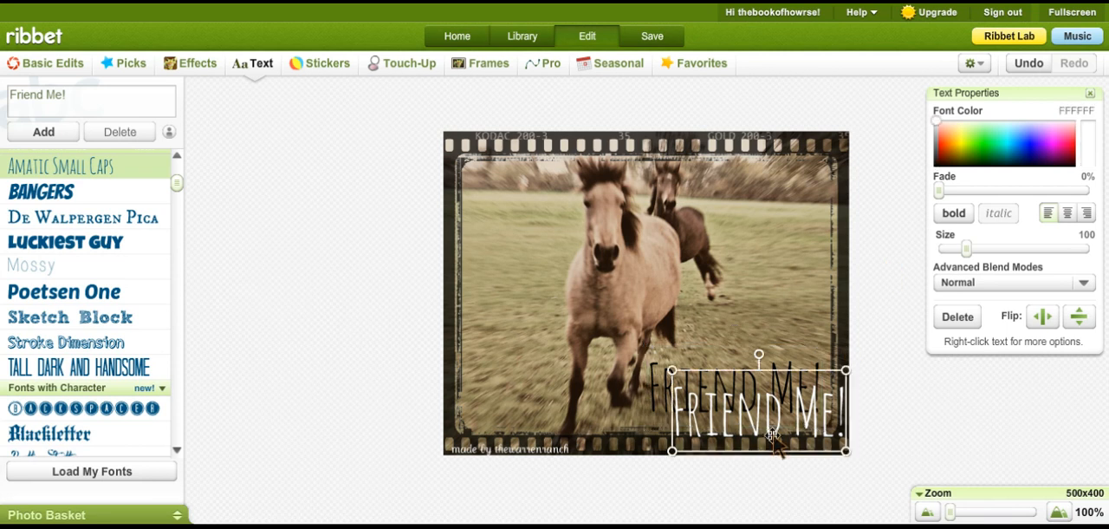
{"action": "left_click", "coordinate": [778, 438]}
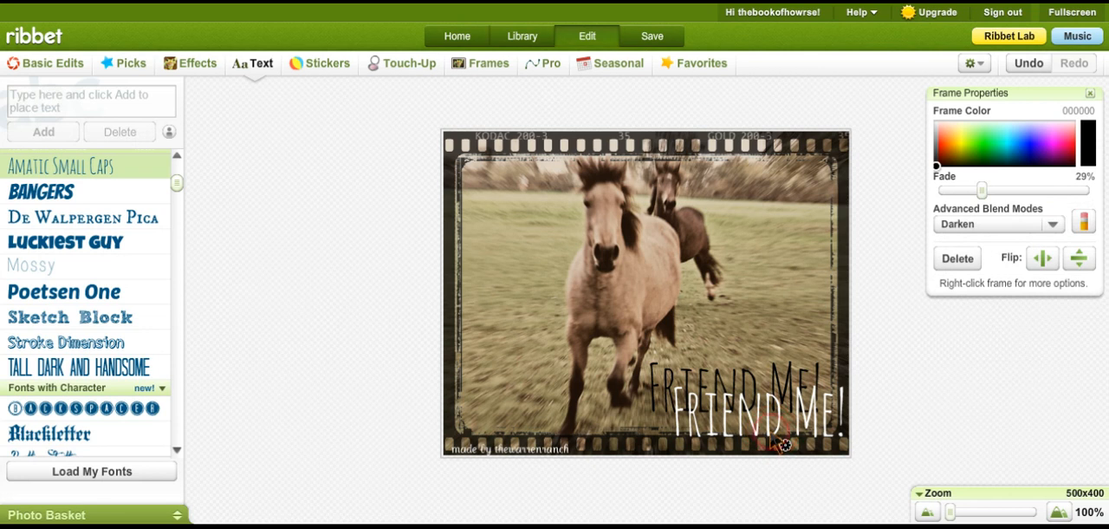
{"action": "left_click", "coordinate": [774, 432]}
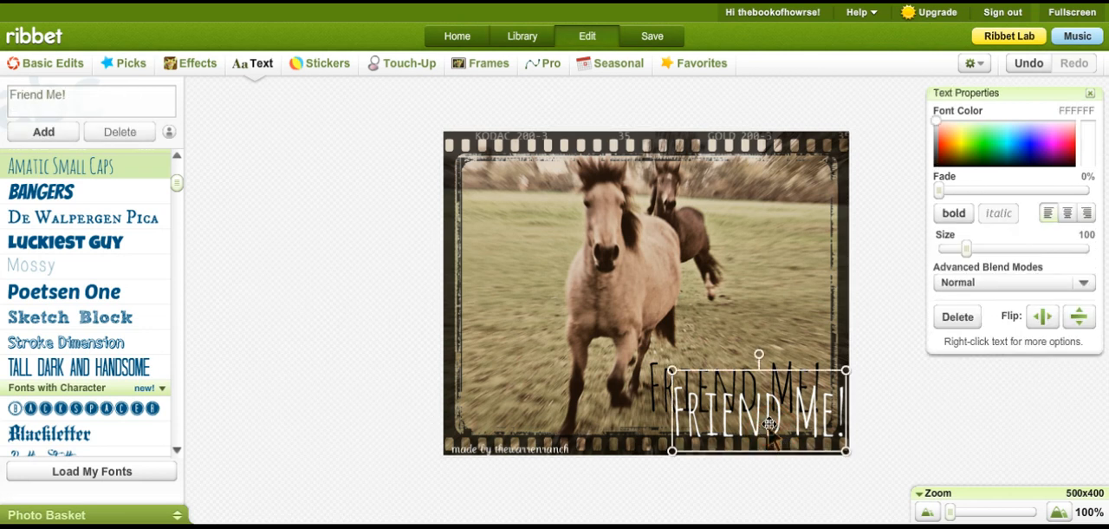
{"action": "left_click_drag", "start_coordinate": [768, 437], "coordinate": [743, 414]}
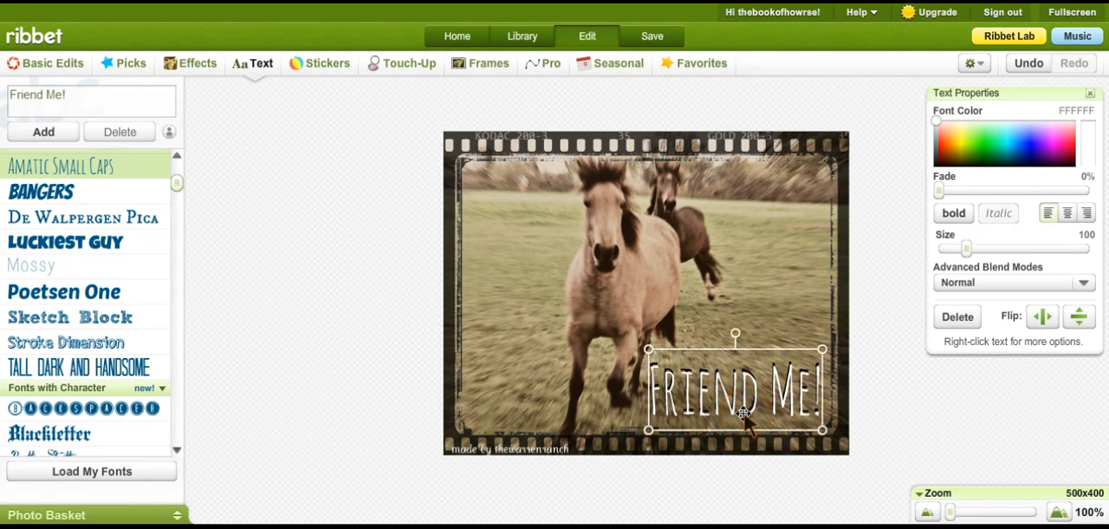
{"action": "left_click", "coordinate": [358, 366]}
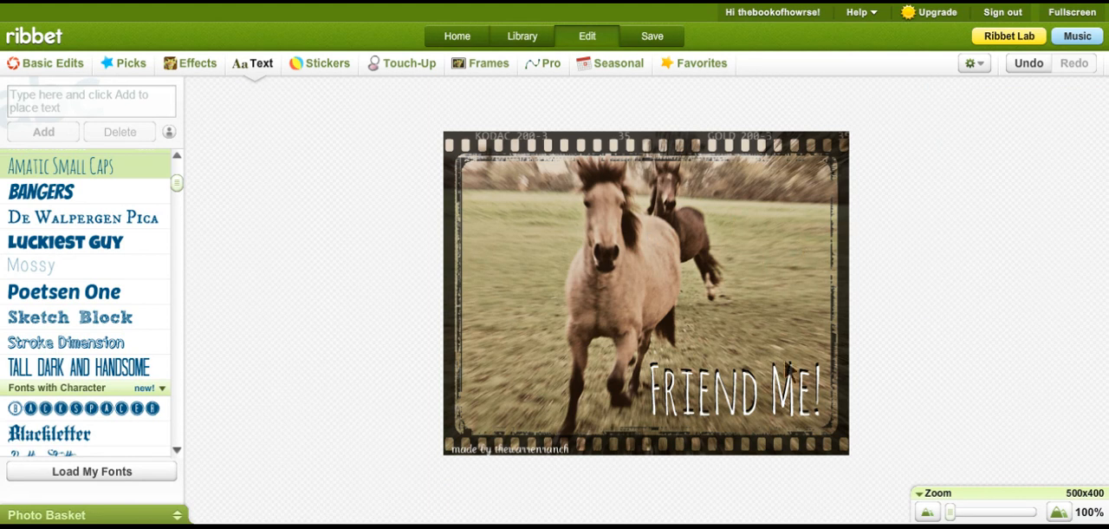
- Save the finished photo to the computer as a JPG named "Horse Friend me!"
{"action": "left_click", "coordinate": [653, 39]}
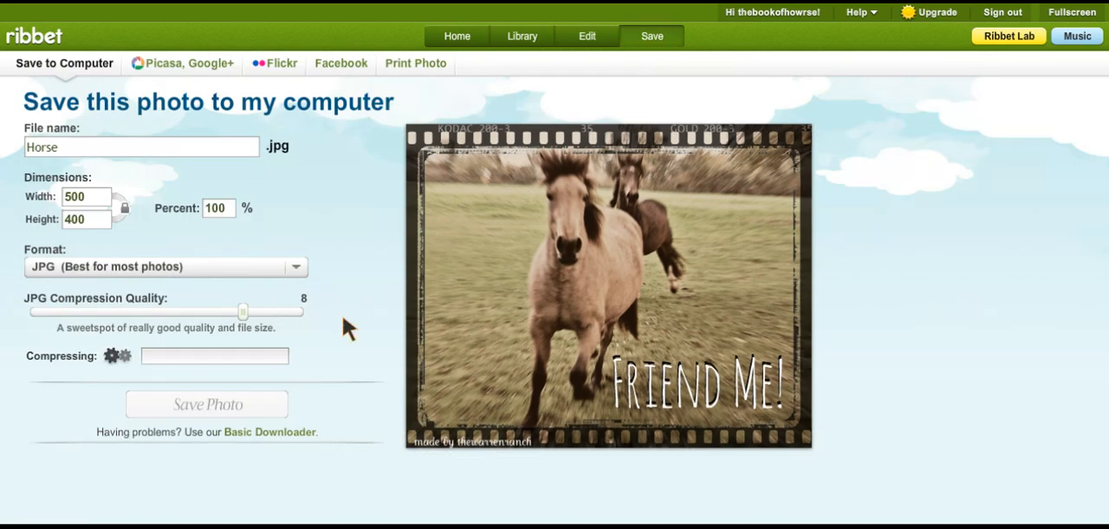
{"action": "left_click", "coordinate": [241, 414]}
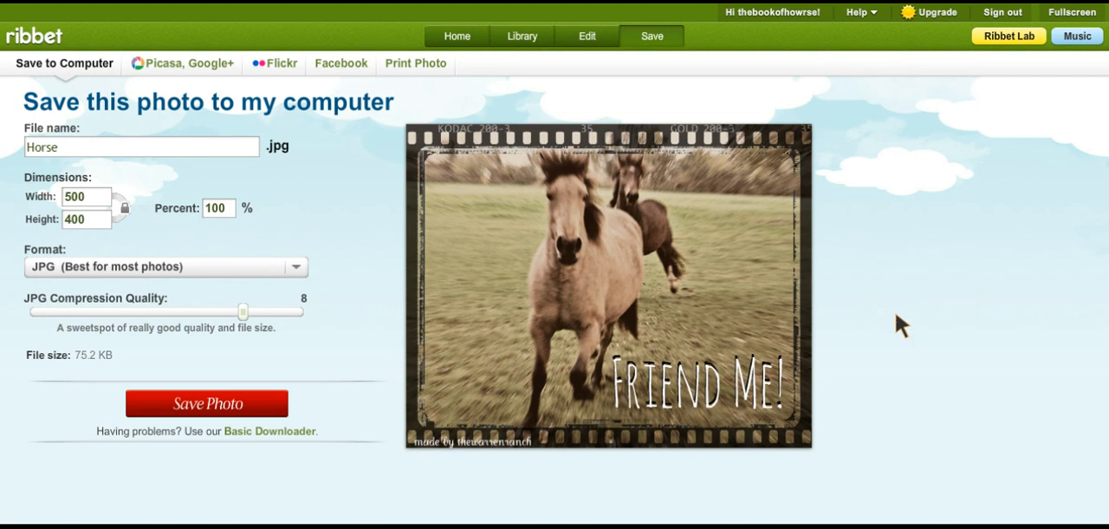
{"action": "type", "text": "Friend me!"}
{"action": "key", "text": "Return"}
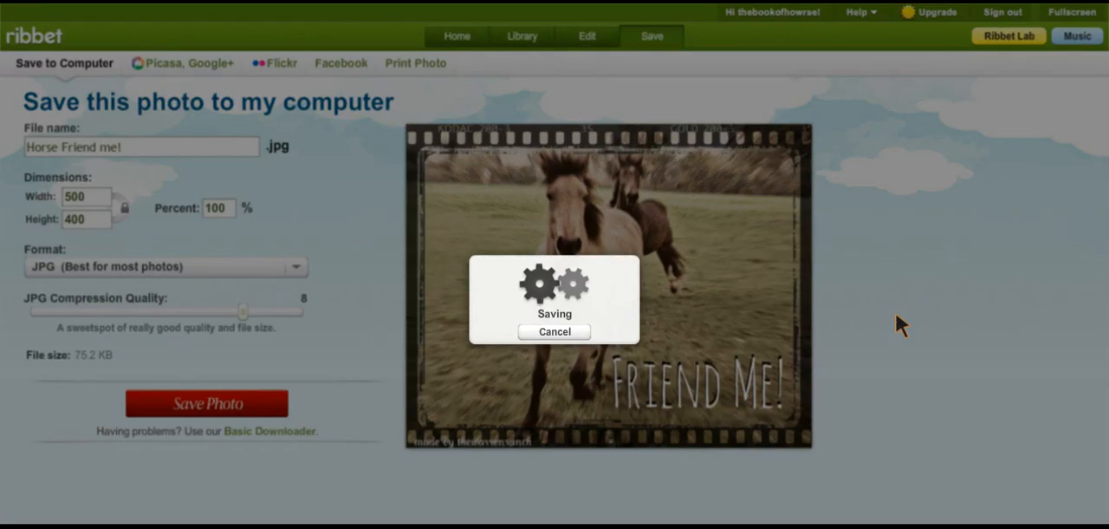